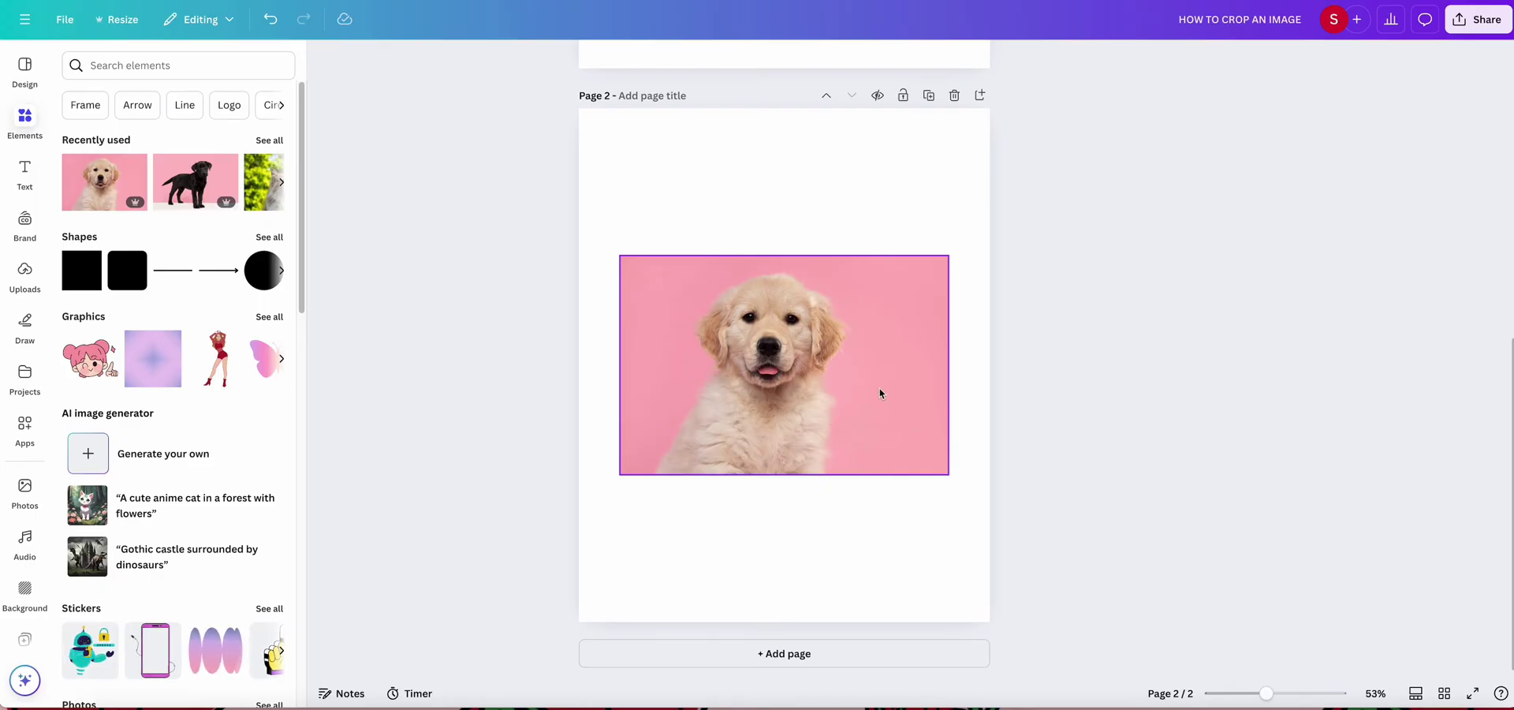
Close the Elements panel and trim the puppy photo's right, top and left edges.
click(1157, 384)
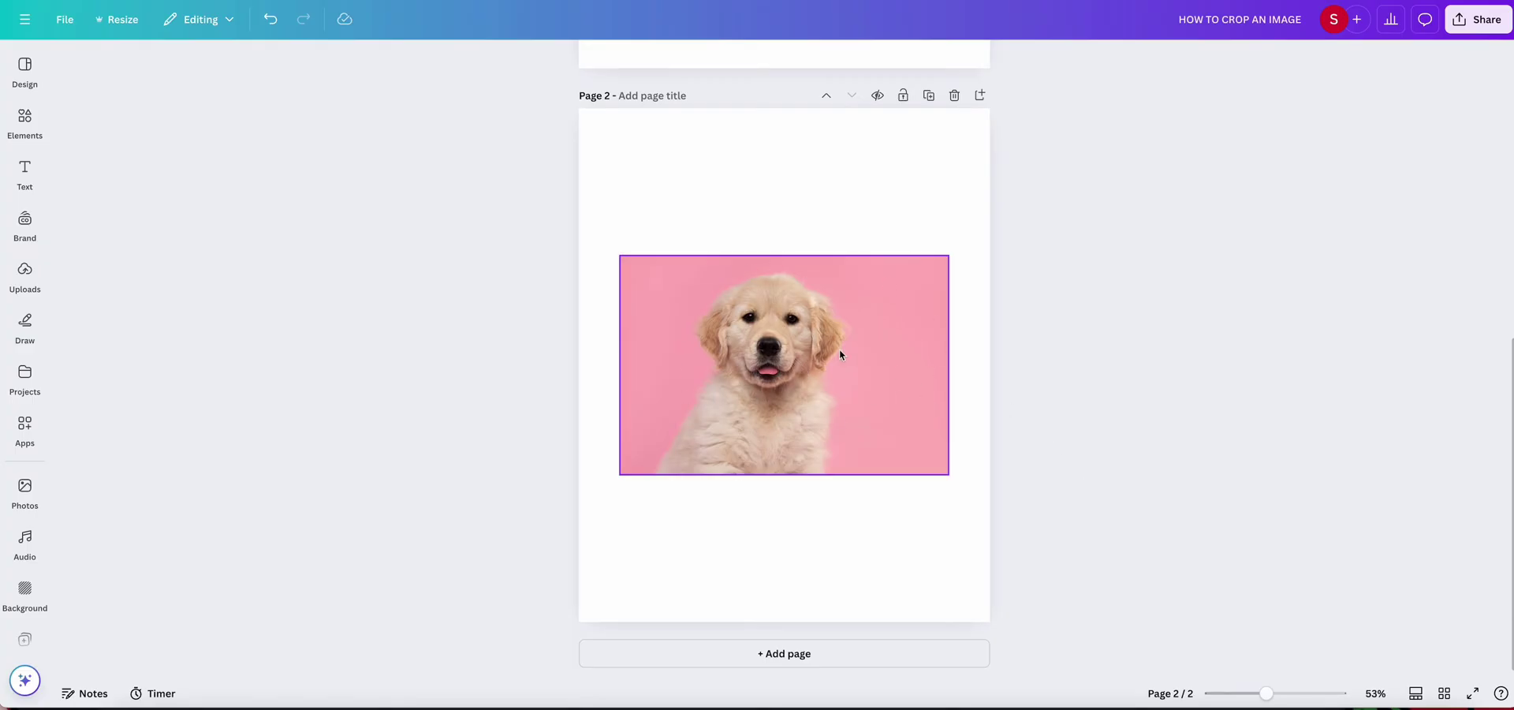
click(783, 314)
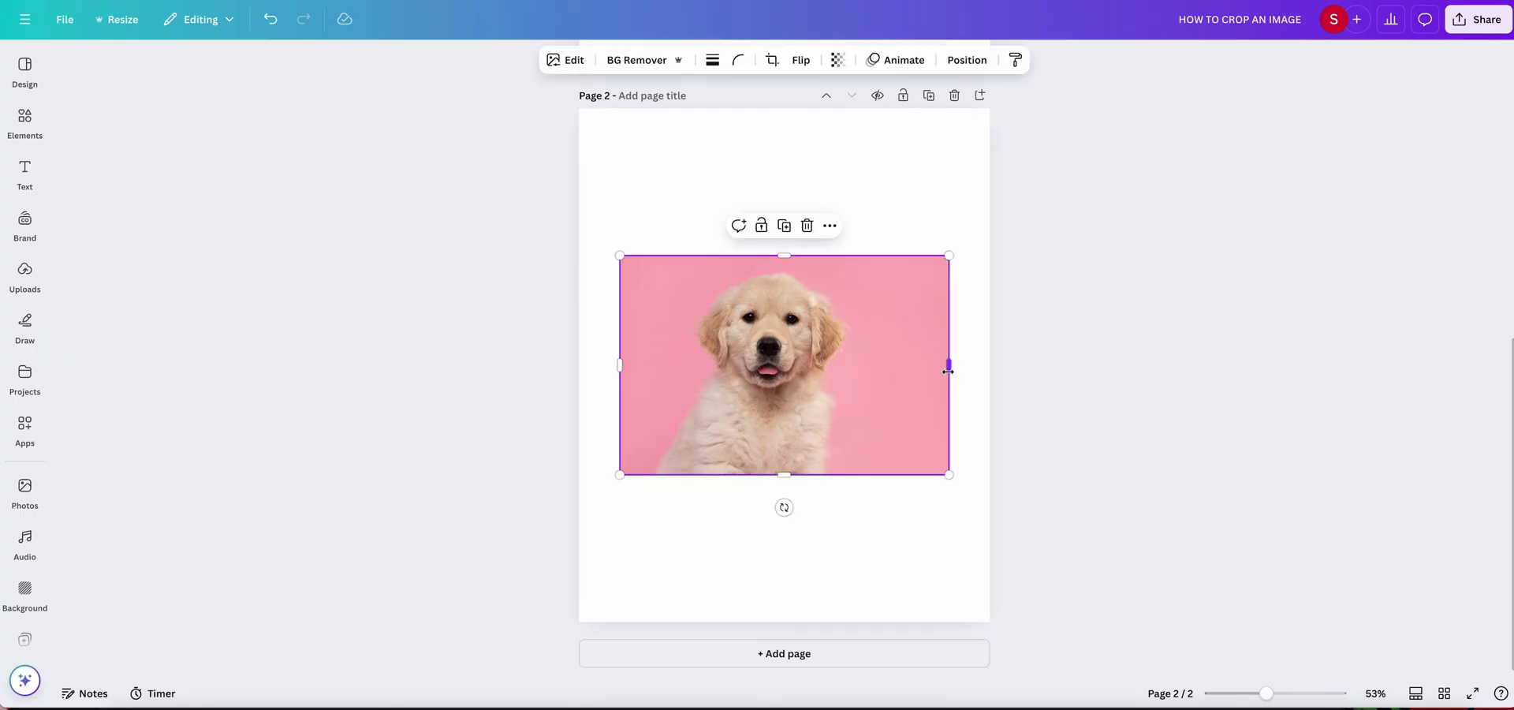
drag(951, 368, 863, 382)
drag(801, 258, 803, 265)
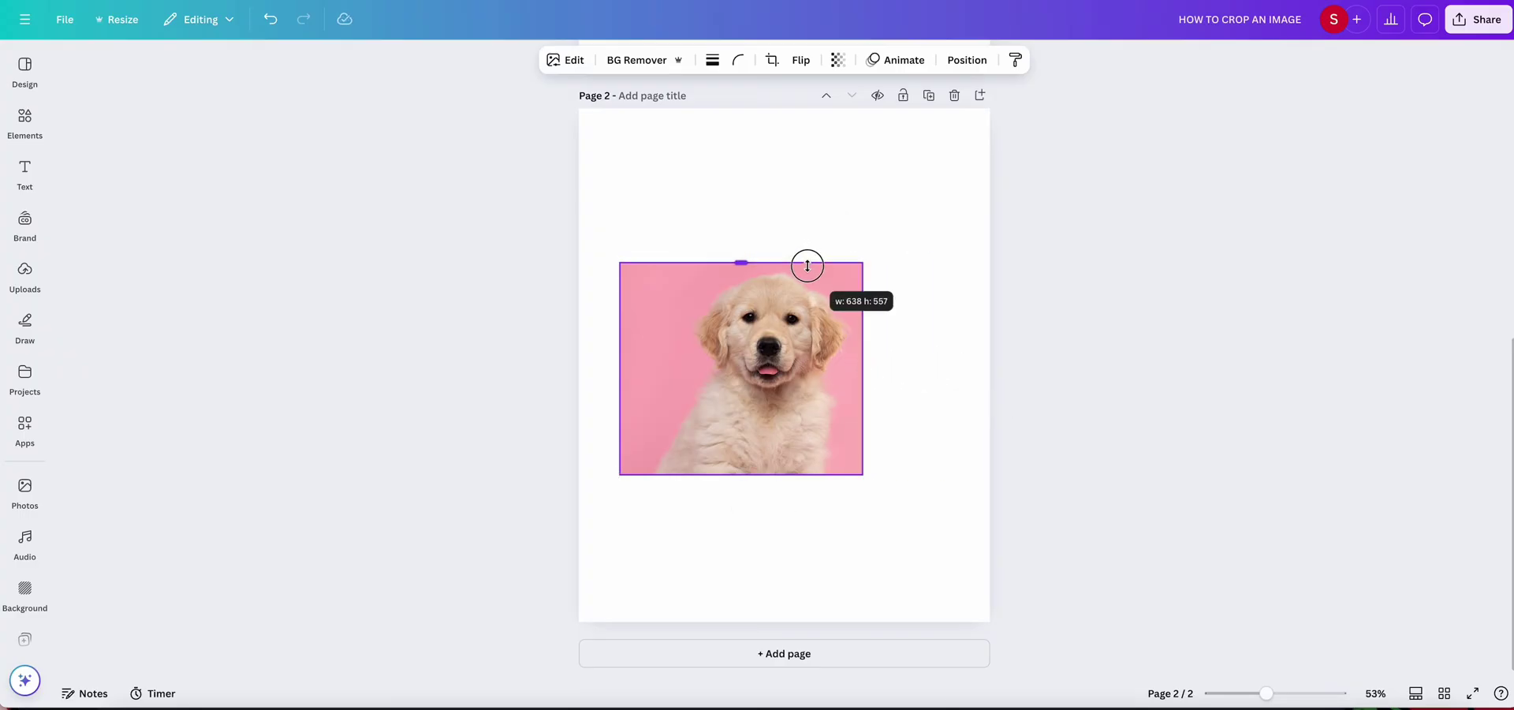
drag(619, 360, 653, 359)
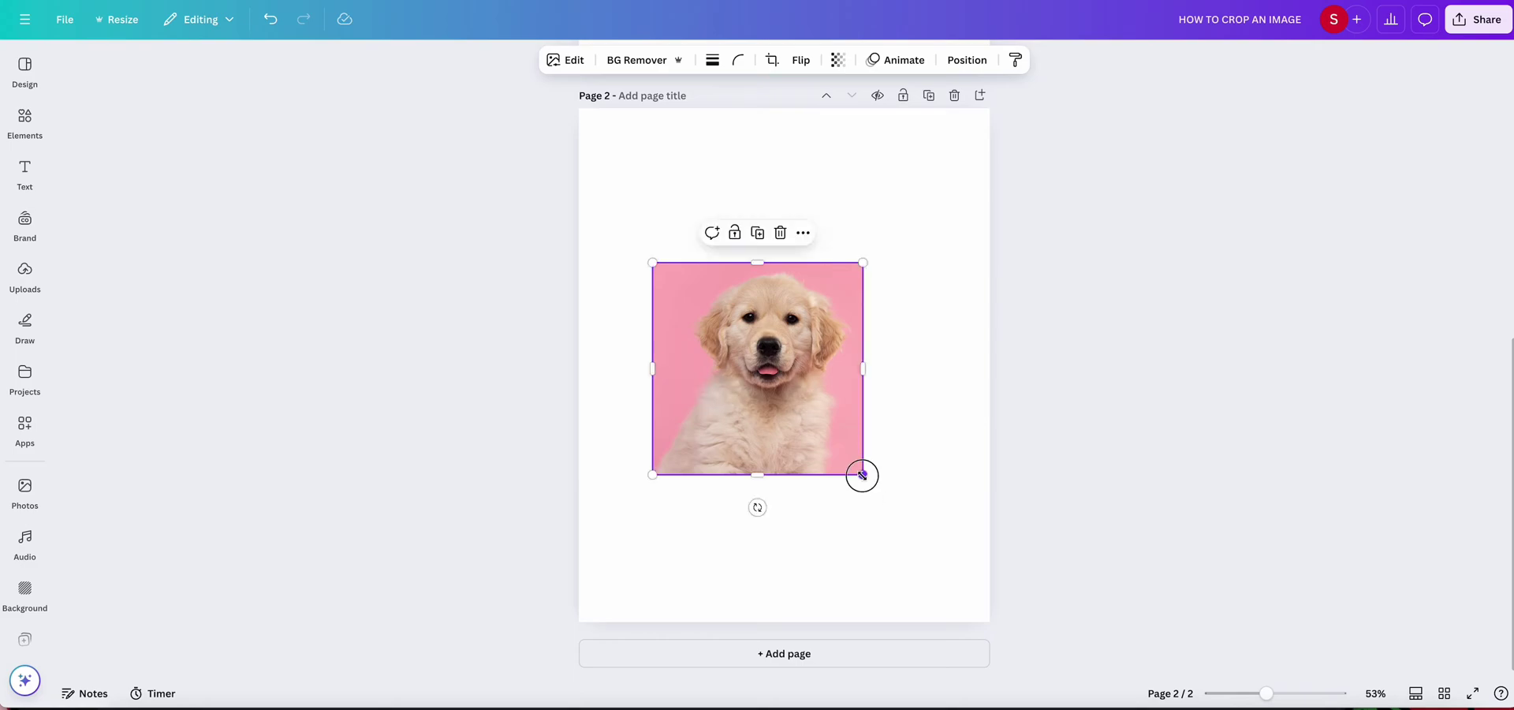
Enlarge, shrink and reposition the trimmed puppy photo around page 2.
drag(864, 475, 969, 581)
drag(865, 522, 838, 473)
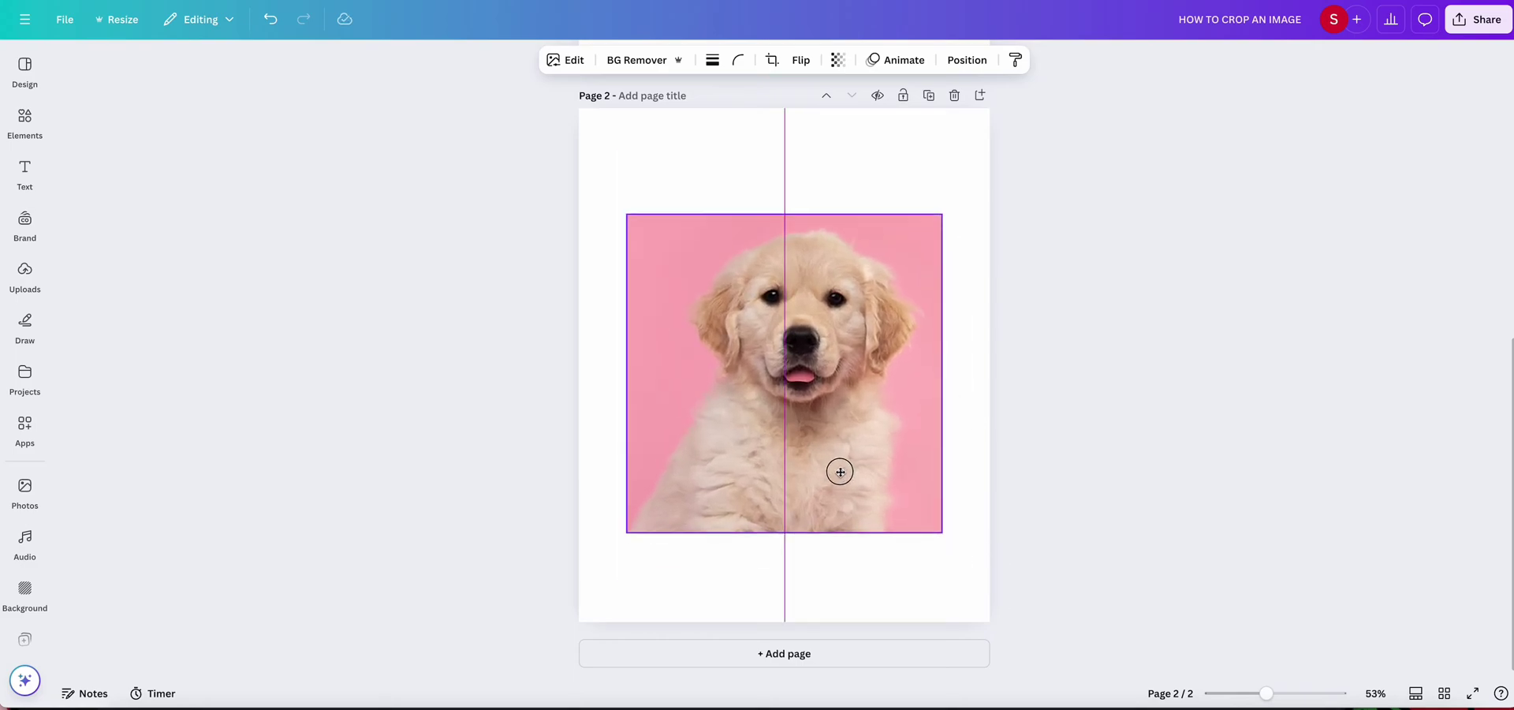
drag(627, 217, 759, 311)
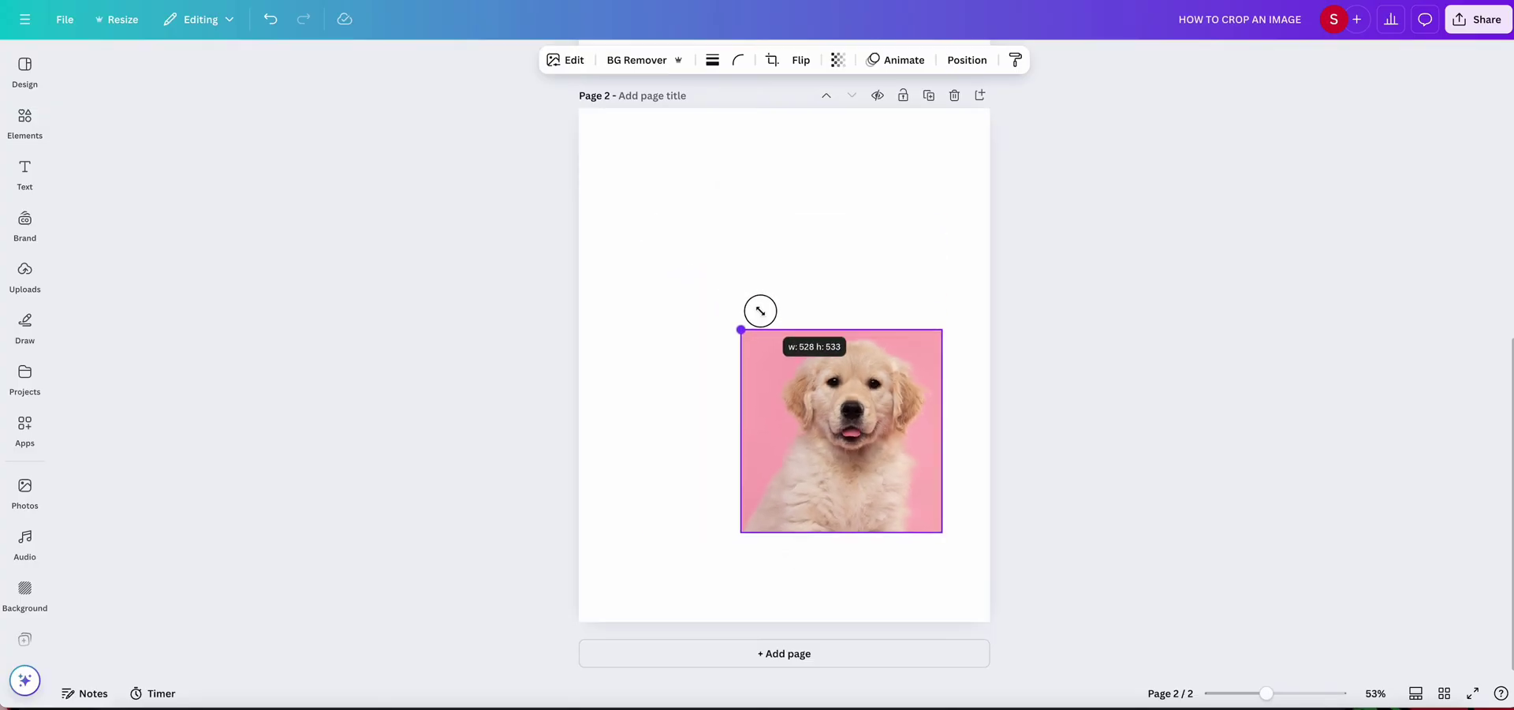
mouse_move(885, 464)
mouse_down()
mouse_move(927, 387)
mouse_move(873, 381)
mouse_up()
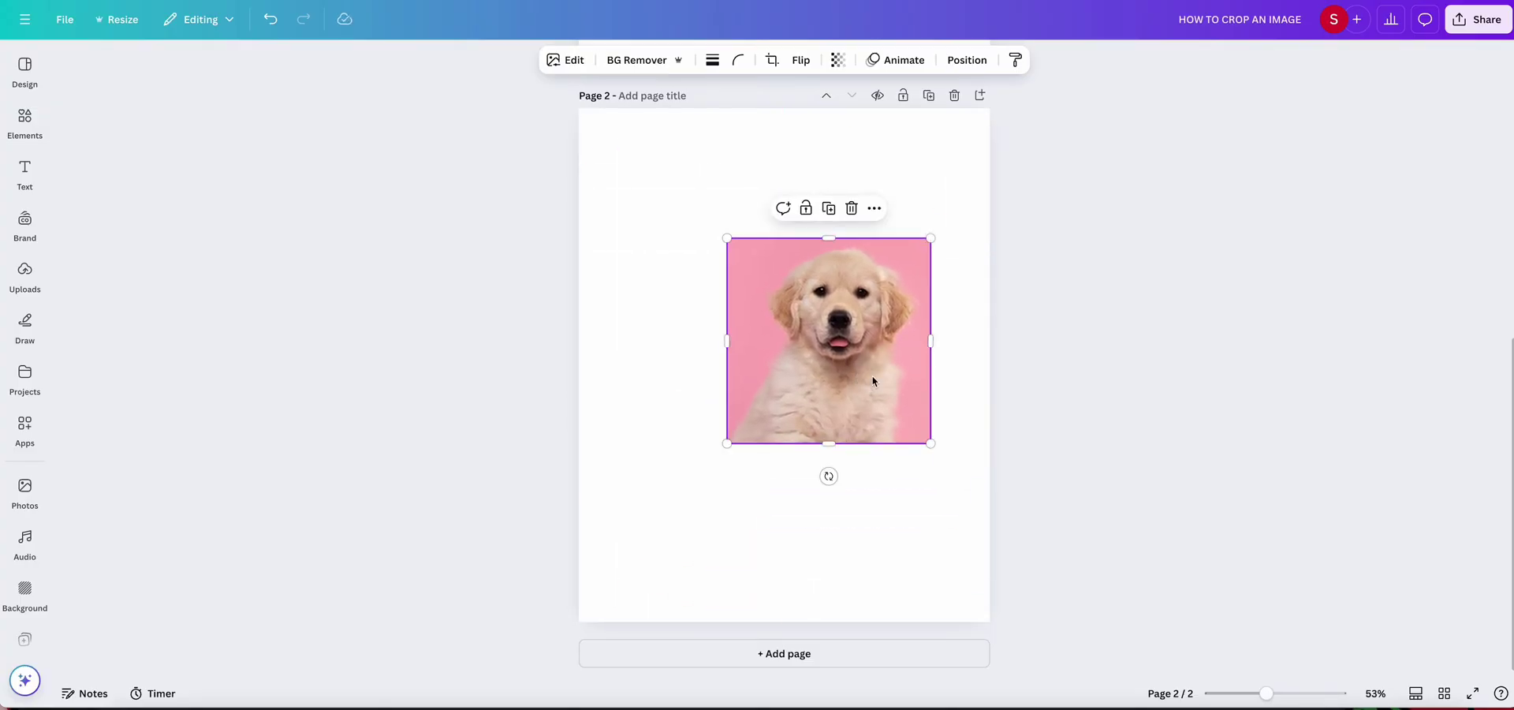
Undo the trial resize, restoring the photo's original size, and reselect it.
key(ctrl+z)
click(920, 524)
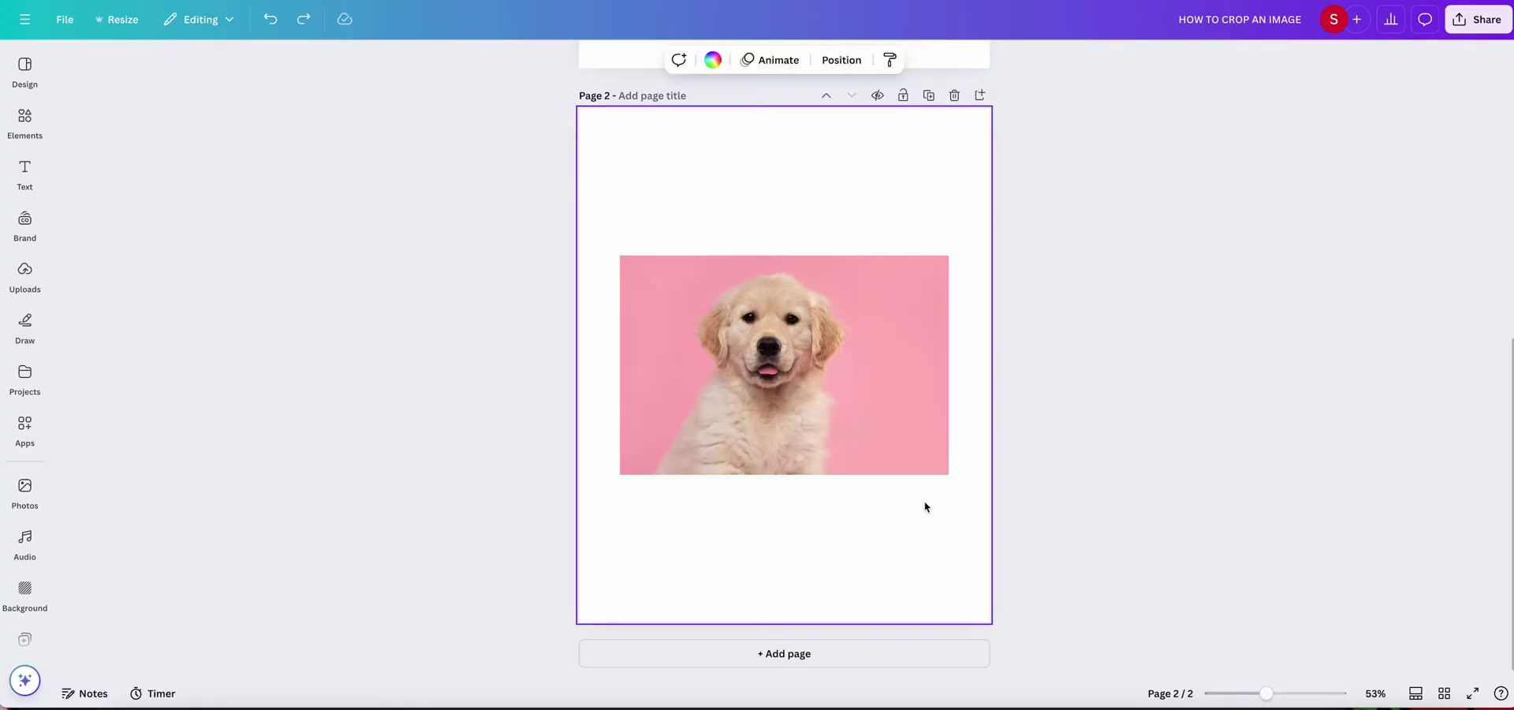
click(793, 367)
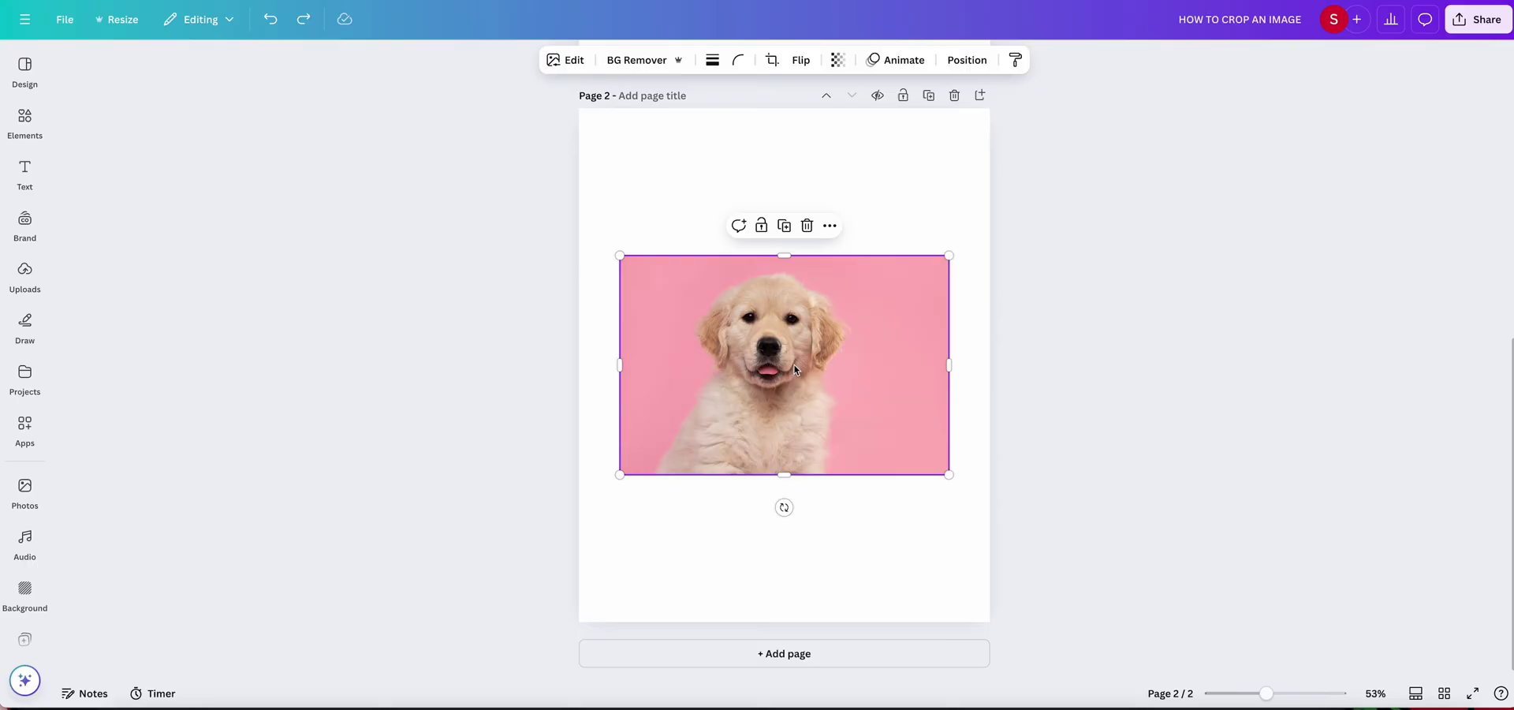
Crop the puppy photo to a 3:4 portrait frame centred on the puppy.
click(772, 62)
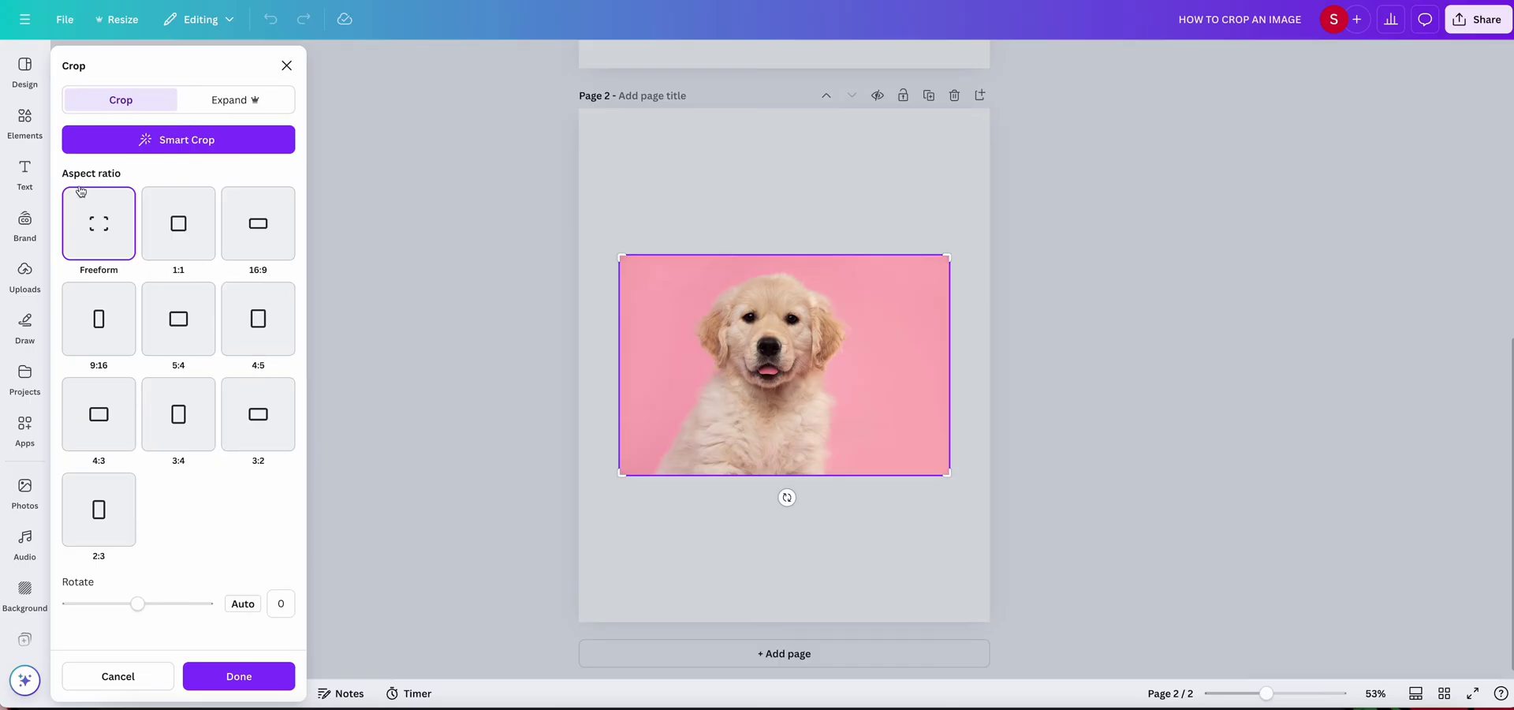
click(272, 243)
click(179, 430)
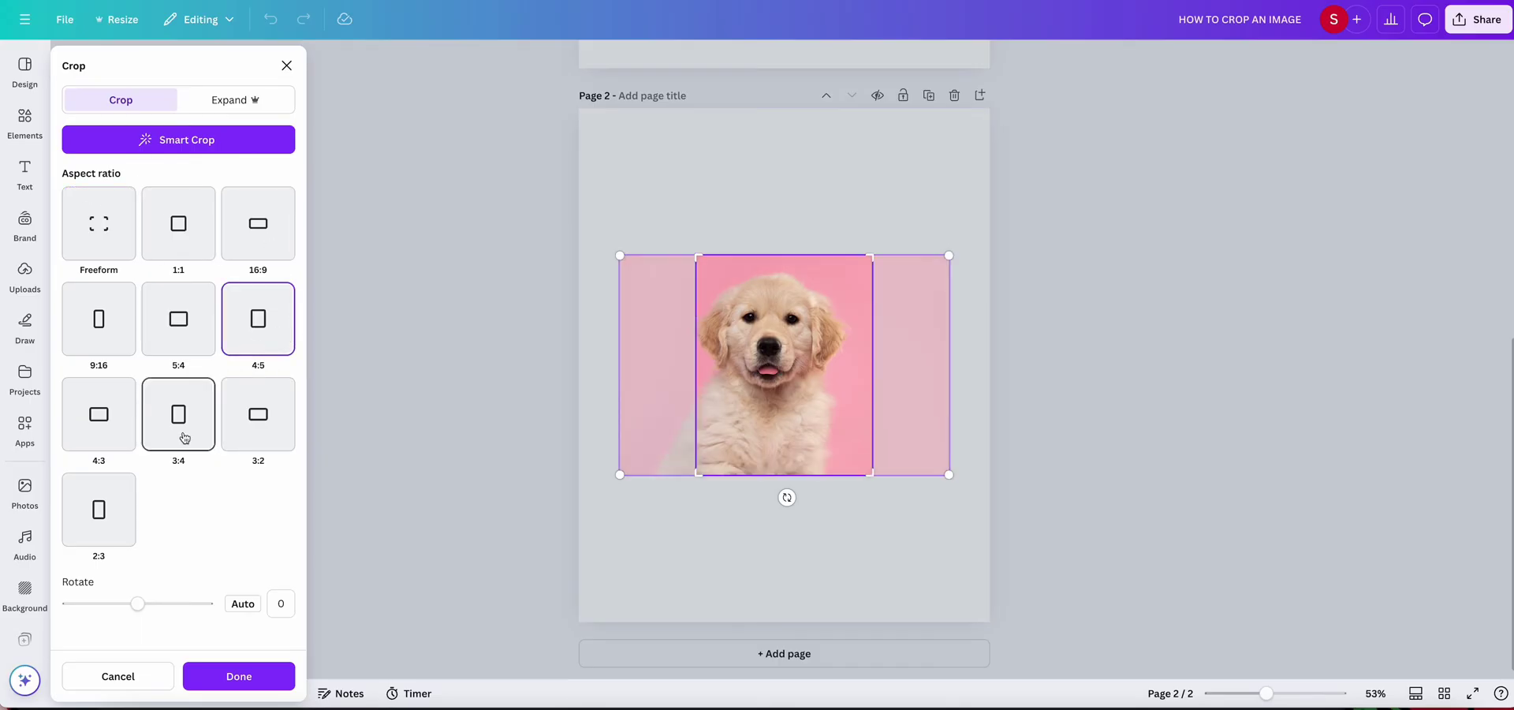
drag(763, 342, 768, 346)
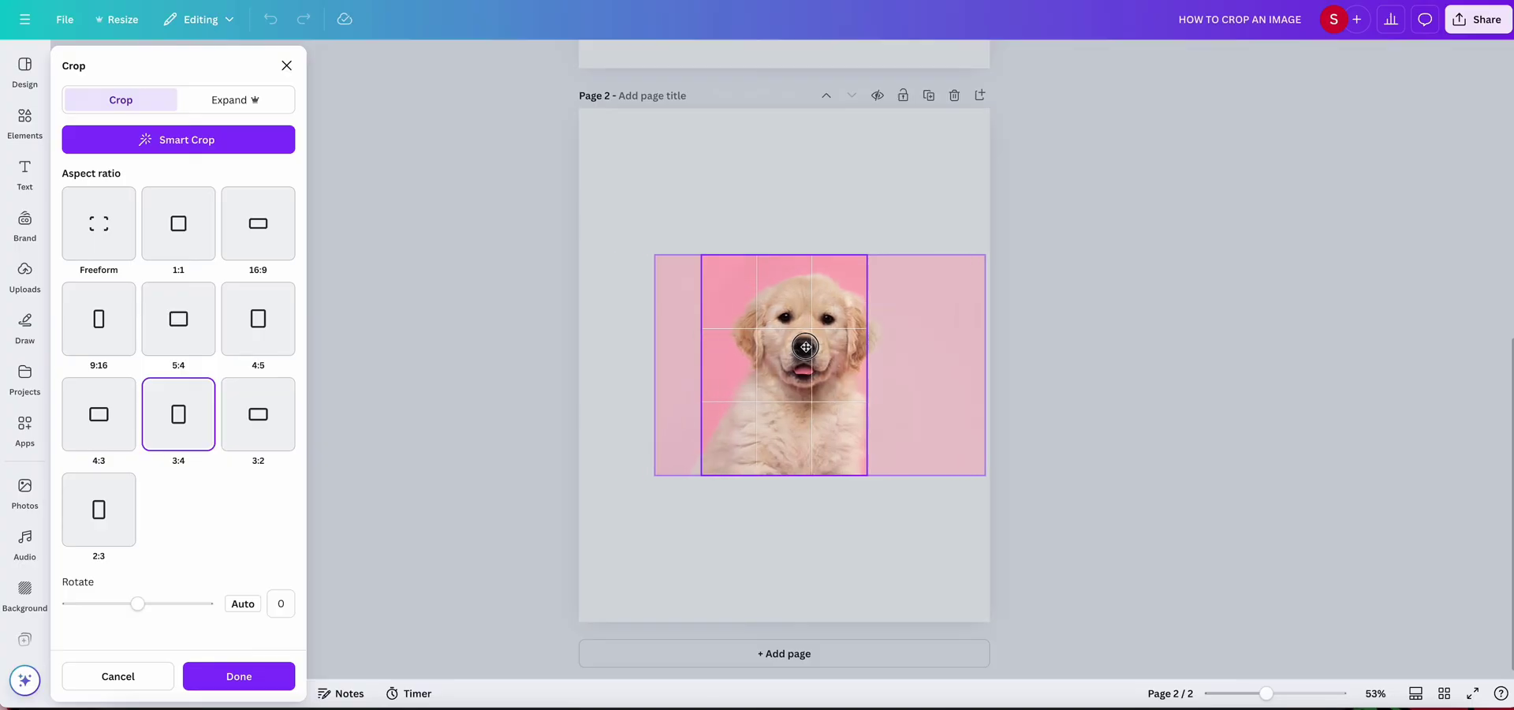
drag(768, 346, 765, 470)
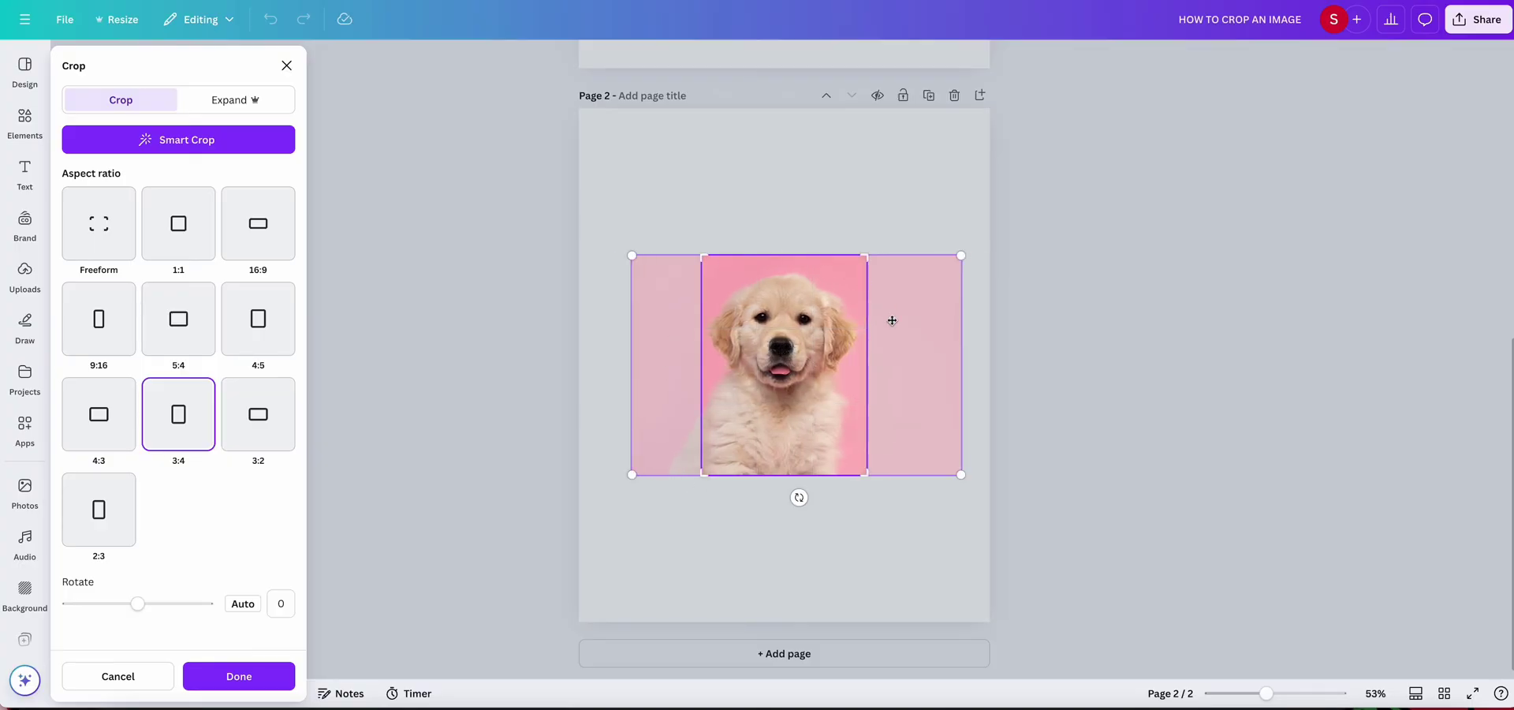
drag(817, 382, 814, 381)
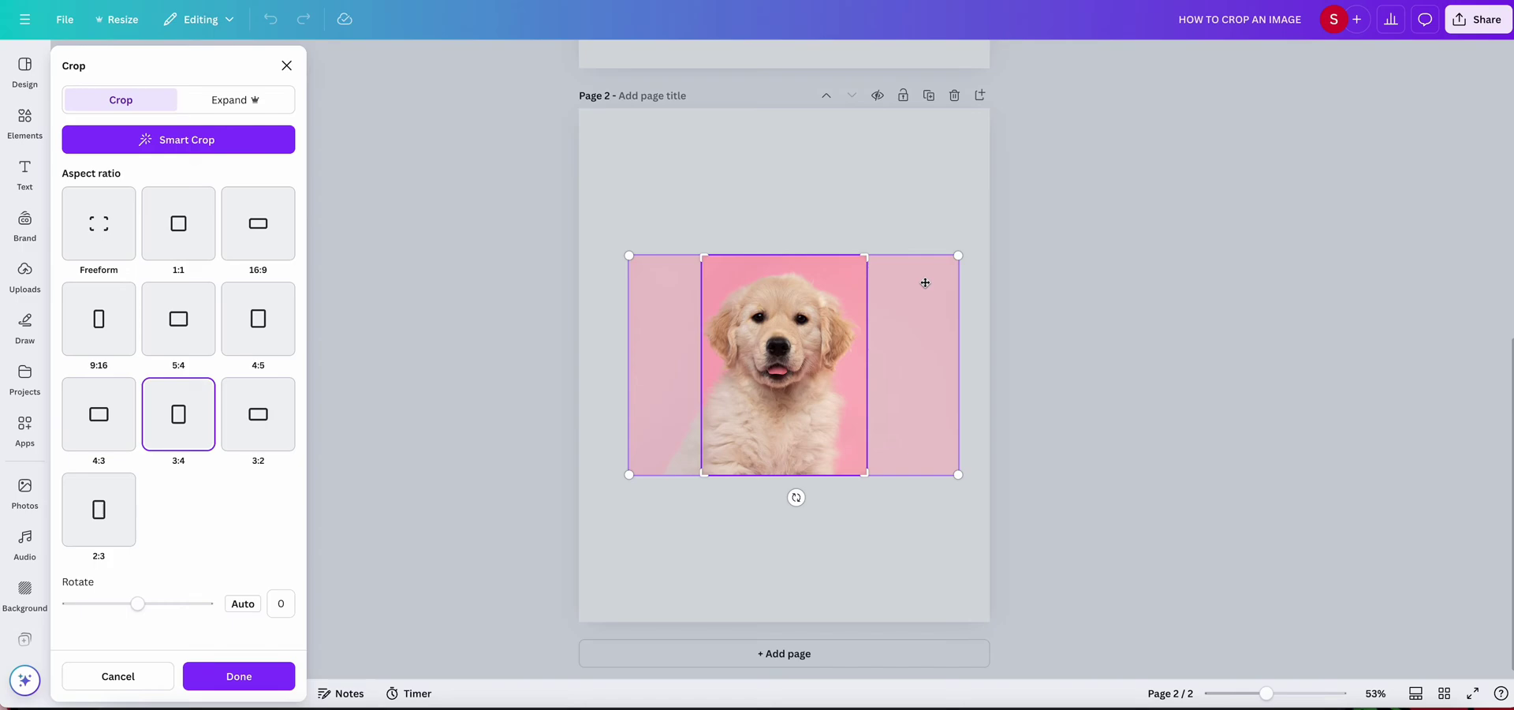
click(261, 683)
drag(767, 402, 779, 377)
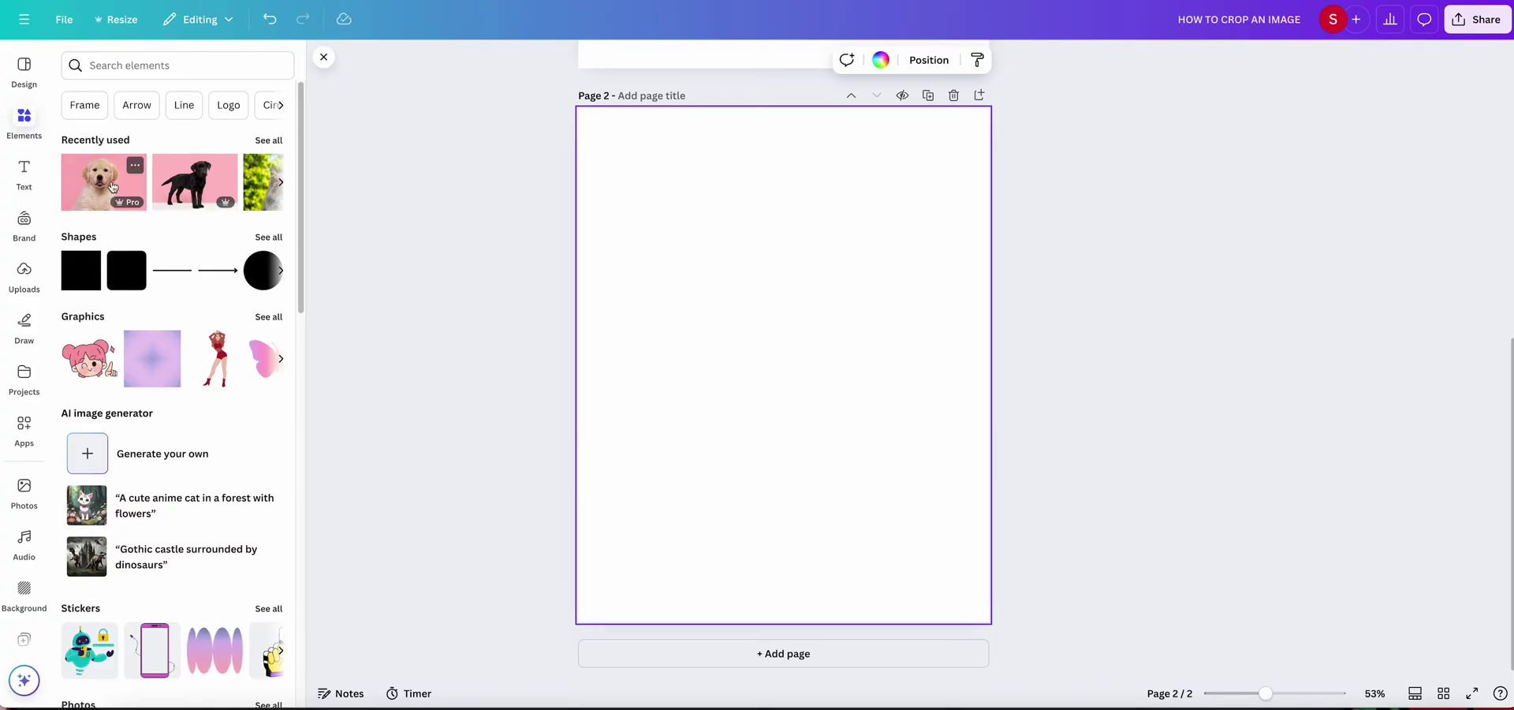
mouse_move(105, 182)
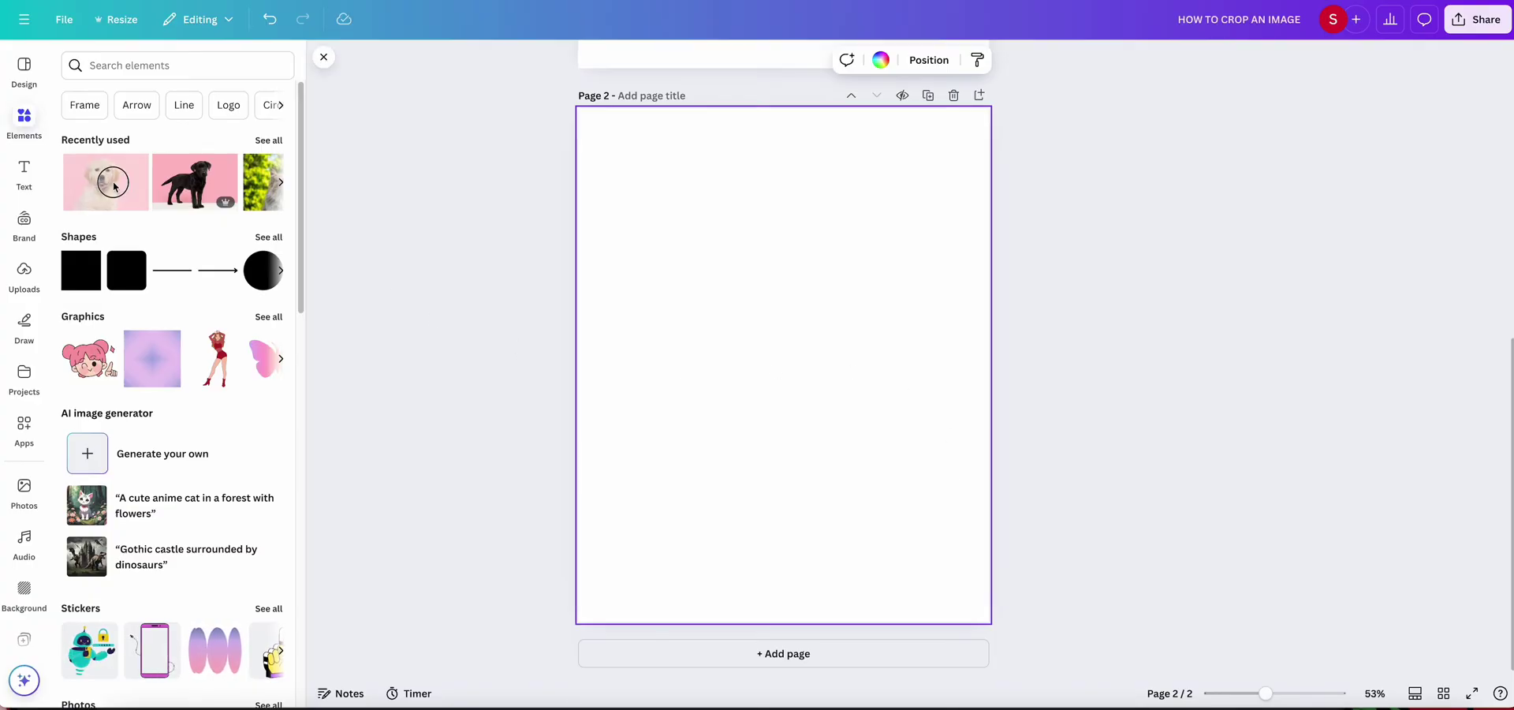
Drag the recently used puppy photo from Elements onto page 2, filling the page.
mouse_move(113, 187)
mouse_down()
mouse_move(654, 153)
mouse_move(713, 557)
mouse_move(882, 568)
mouse_move(763, 570)
mouse_move(683, 300)
mouse_move(681, 135)
mouse_up()
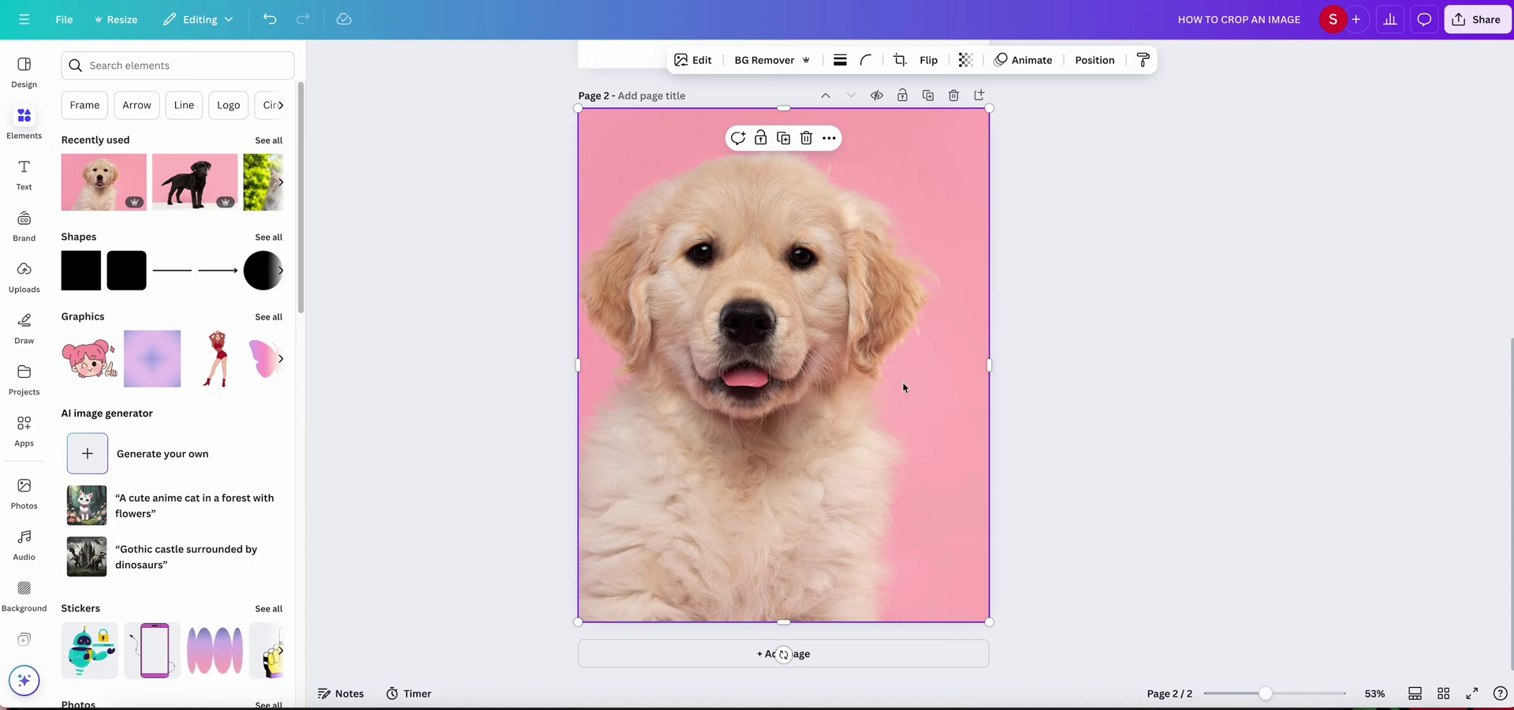
Crop the page-filling puppy photo, shifting it right to centre the puppy.
double_click(769, 267)
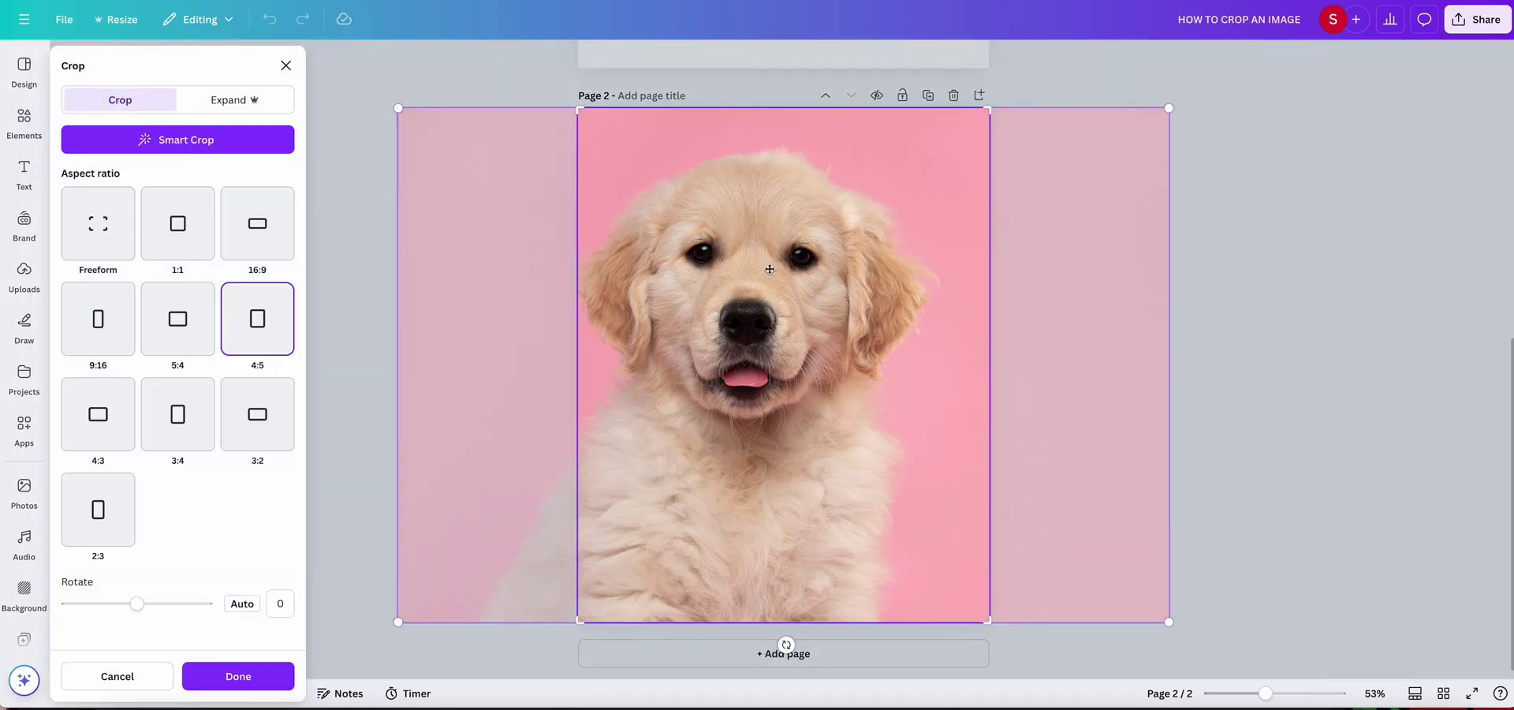
drag(769, 399, 781, 400)
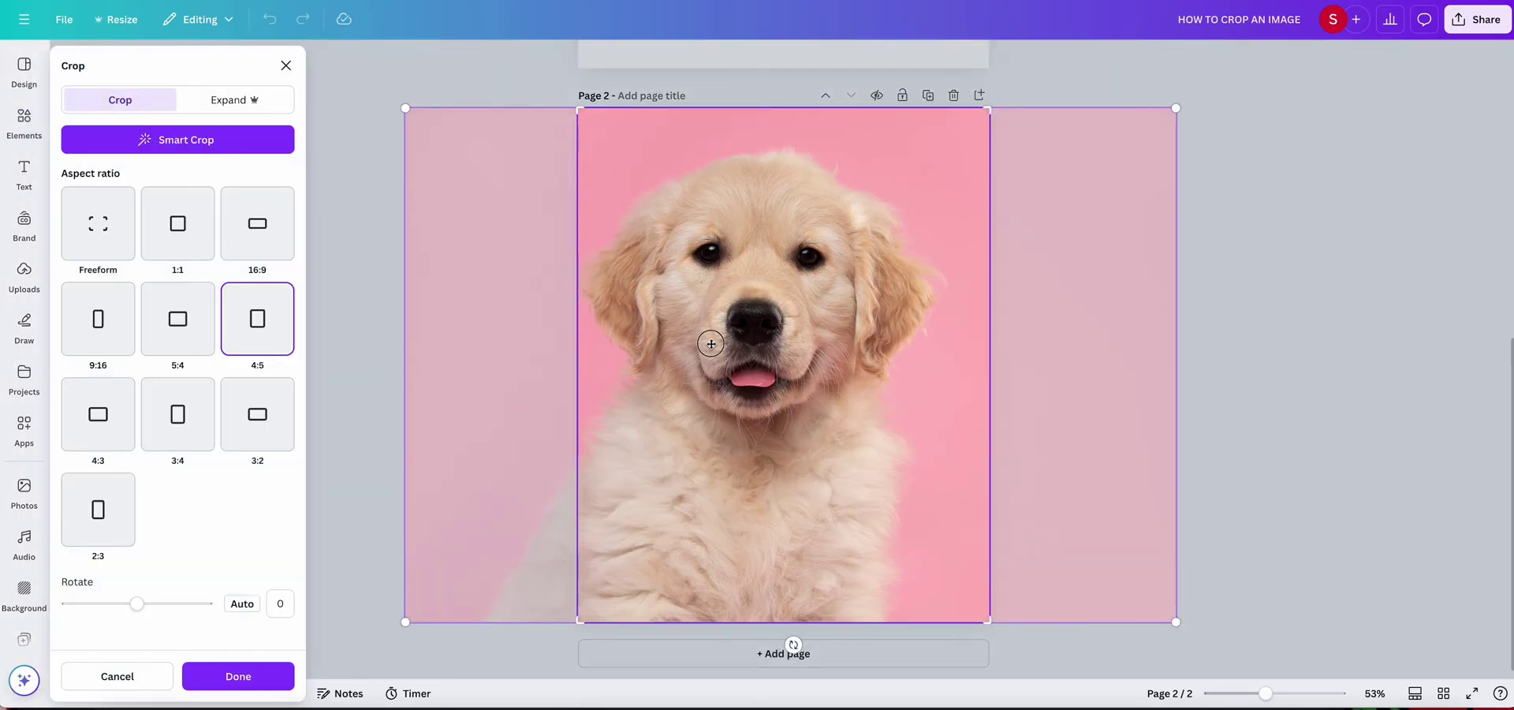
mouse_move(704, 350)
mouse_down()
mouse_move(769, 343)
mouse_move(747, 341)
mouse_up()
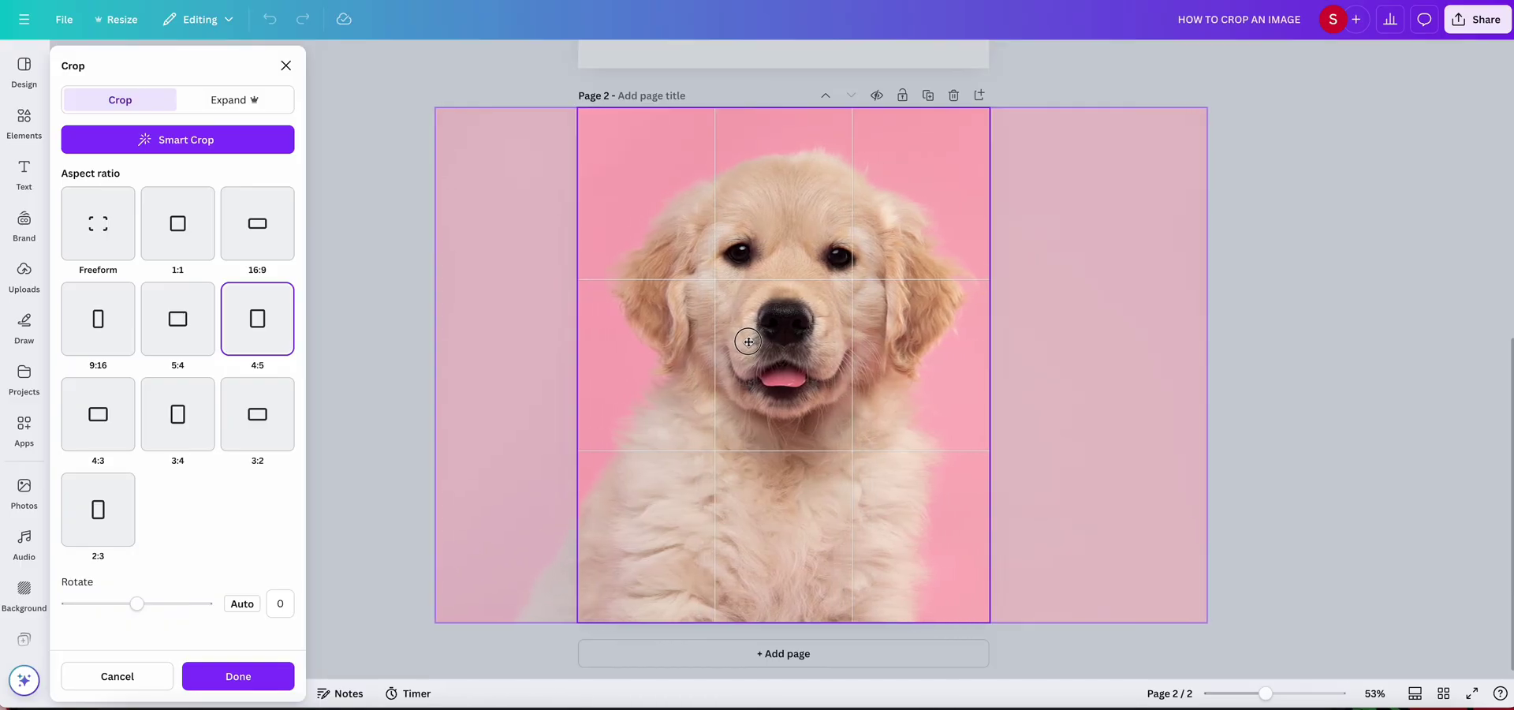
drag(747, 341, 754, 342)
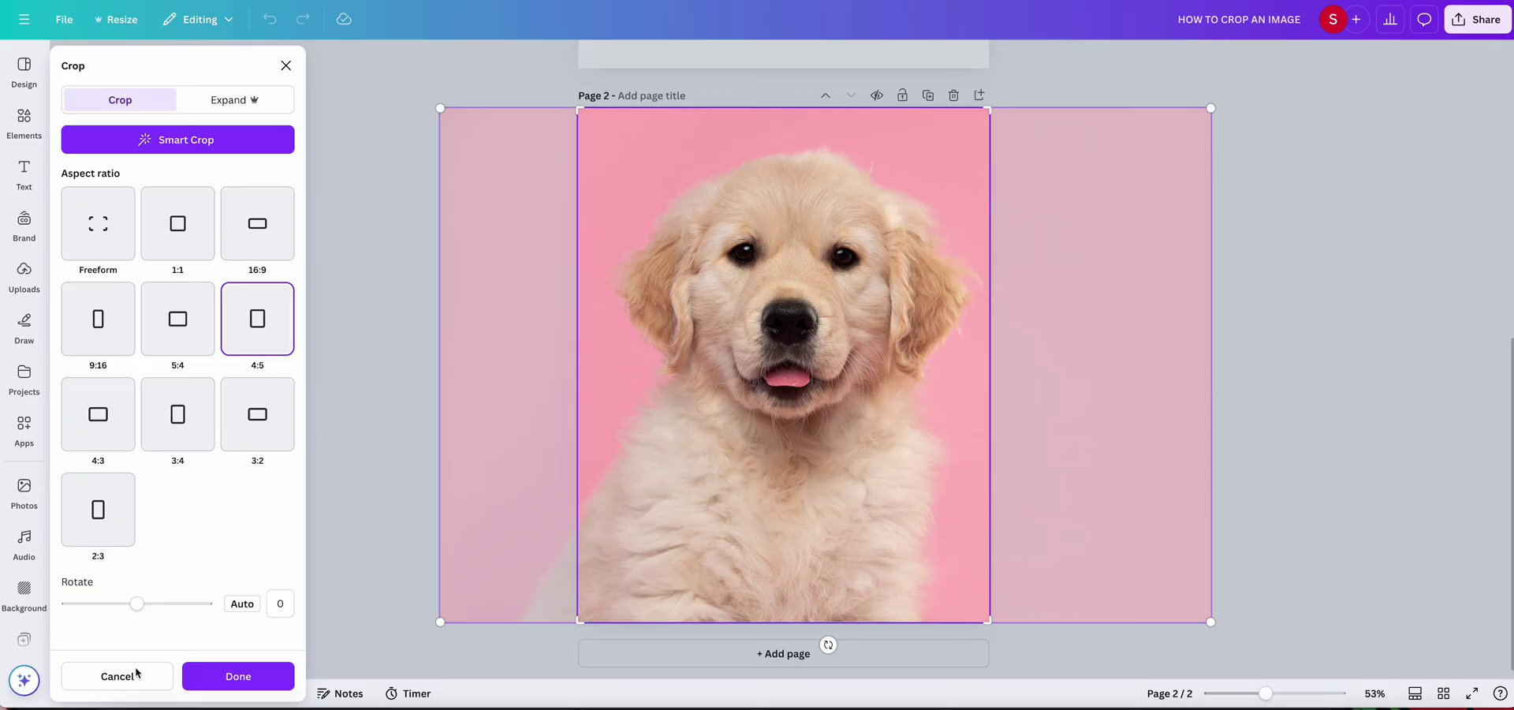
click(239, 677)
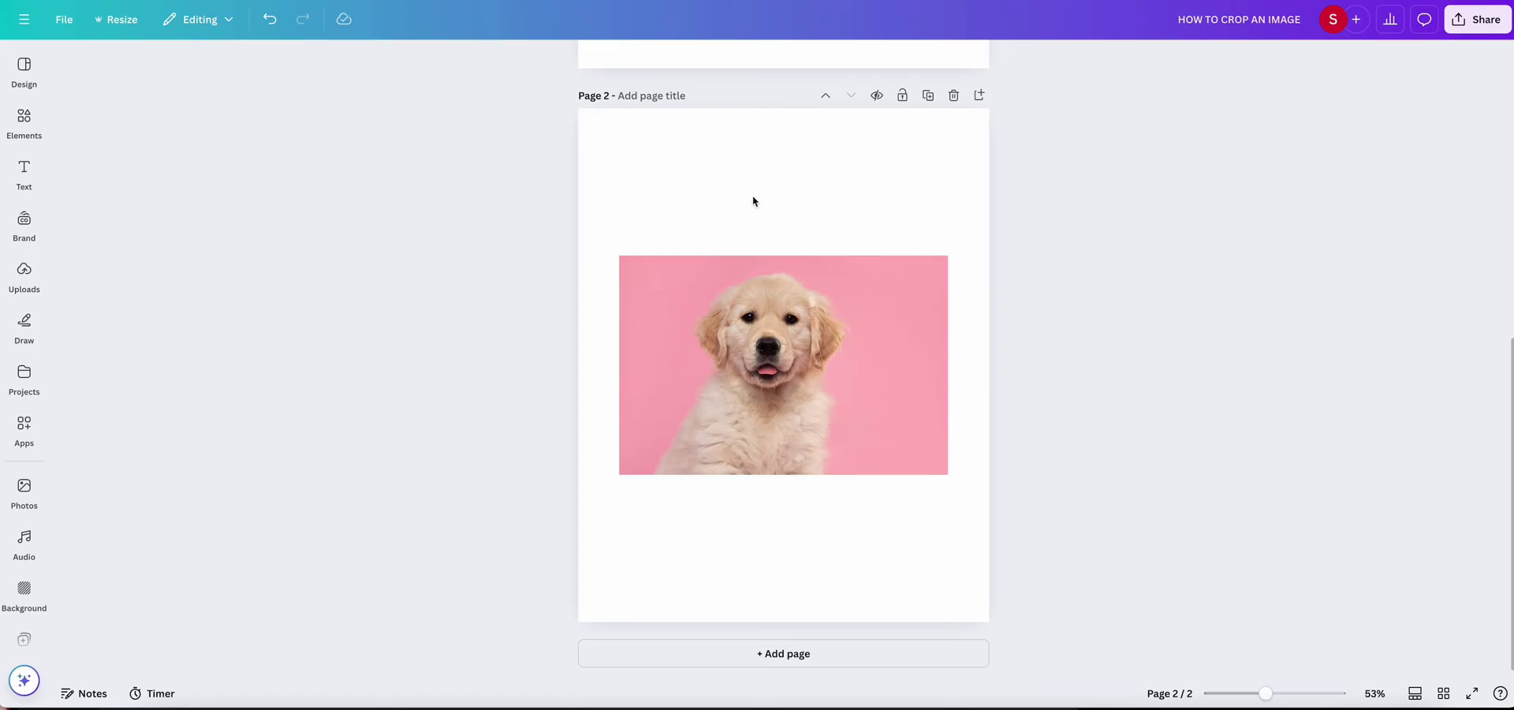
Set the puppy photo as the page background.
click(822, 345)
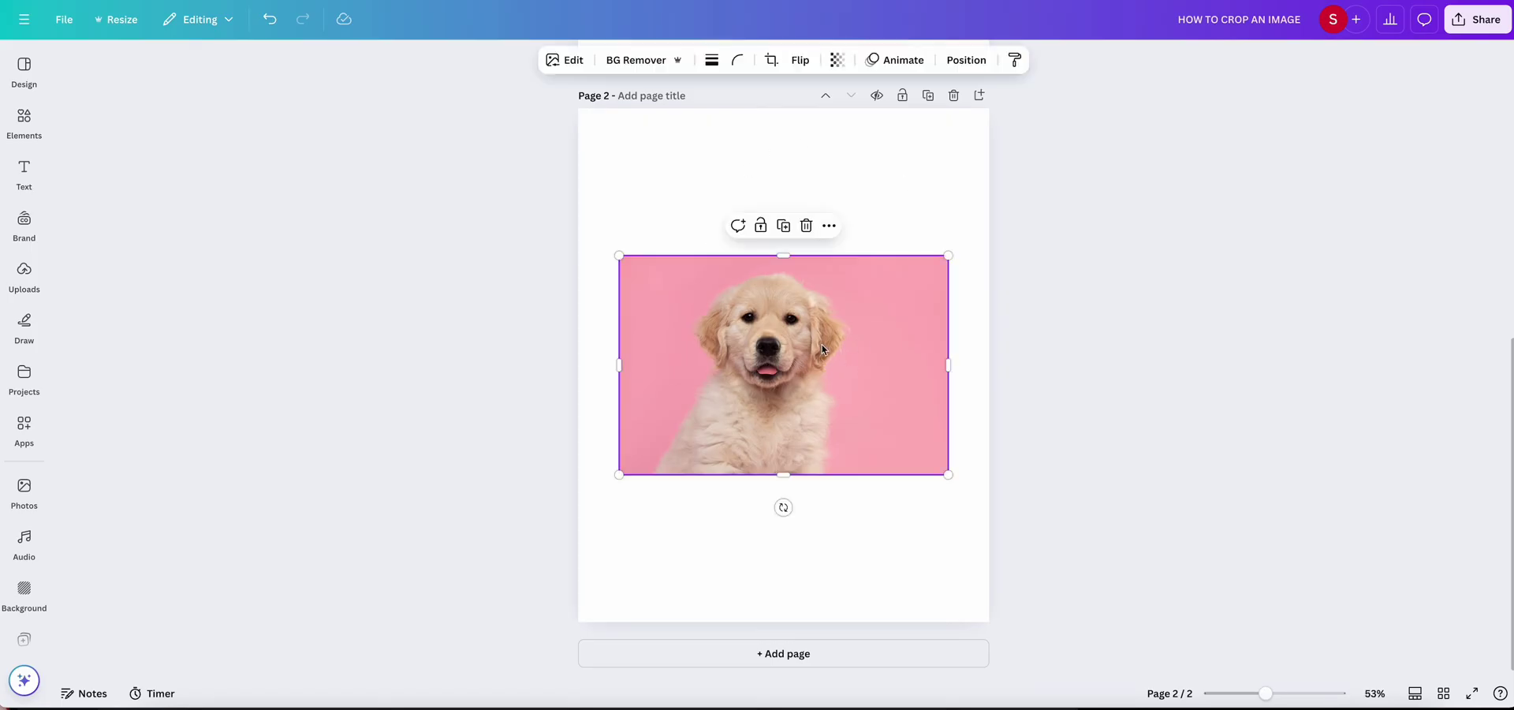
click(829, 227)
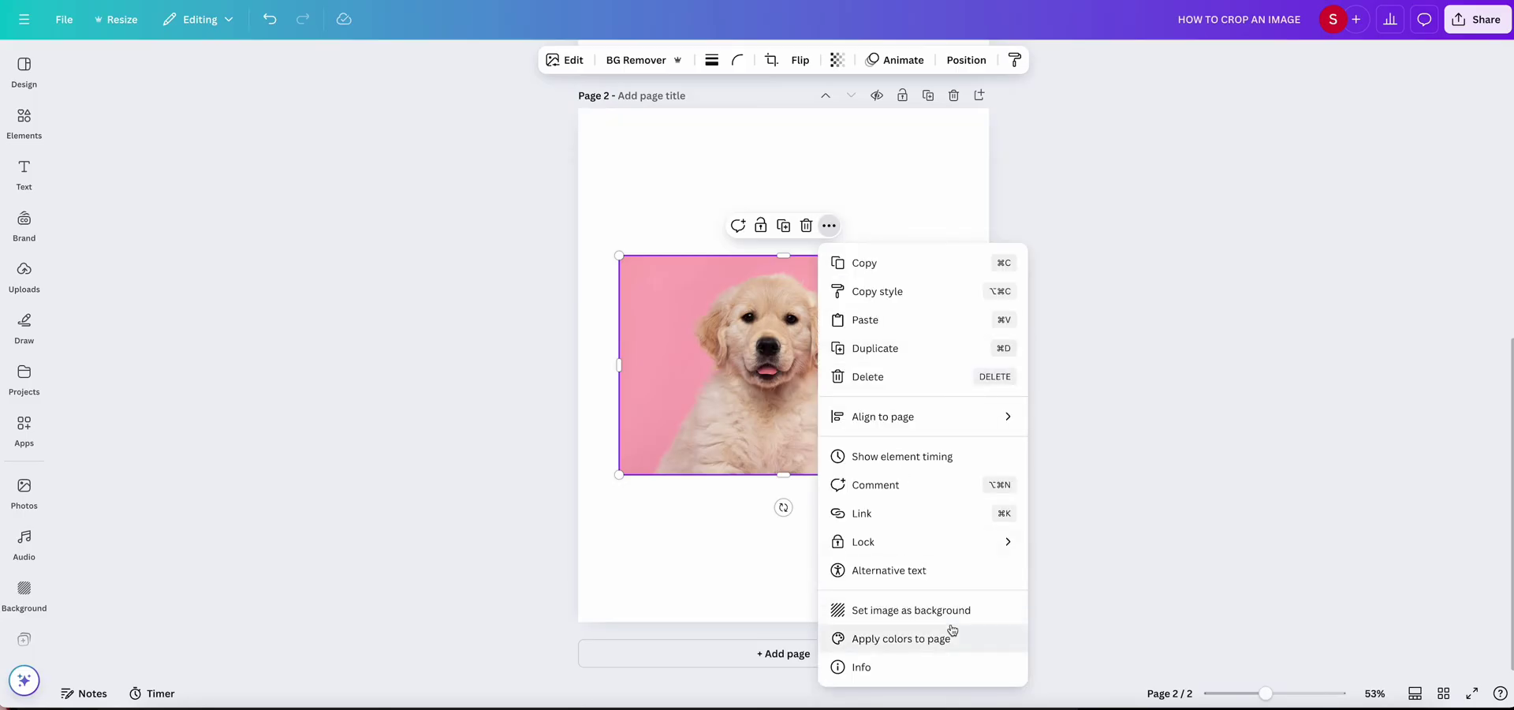
click(904, 610)
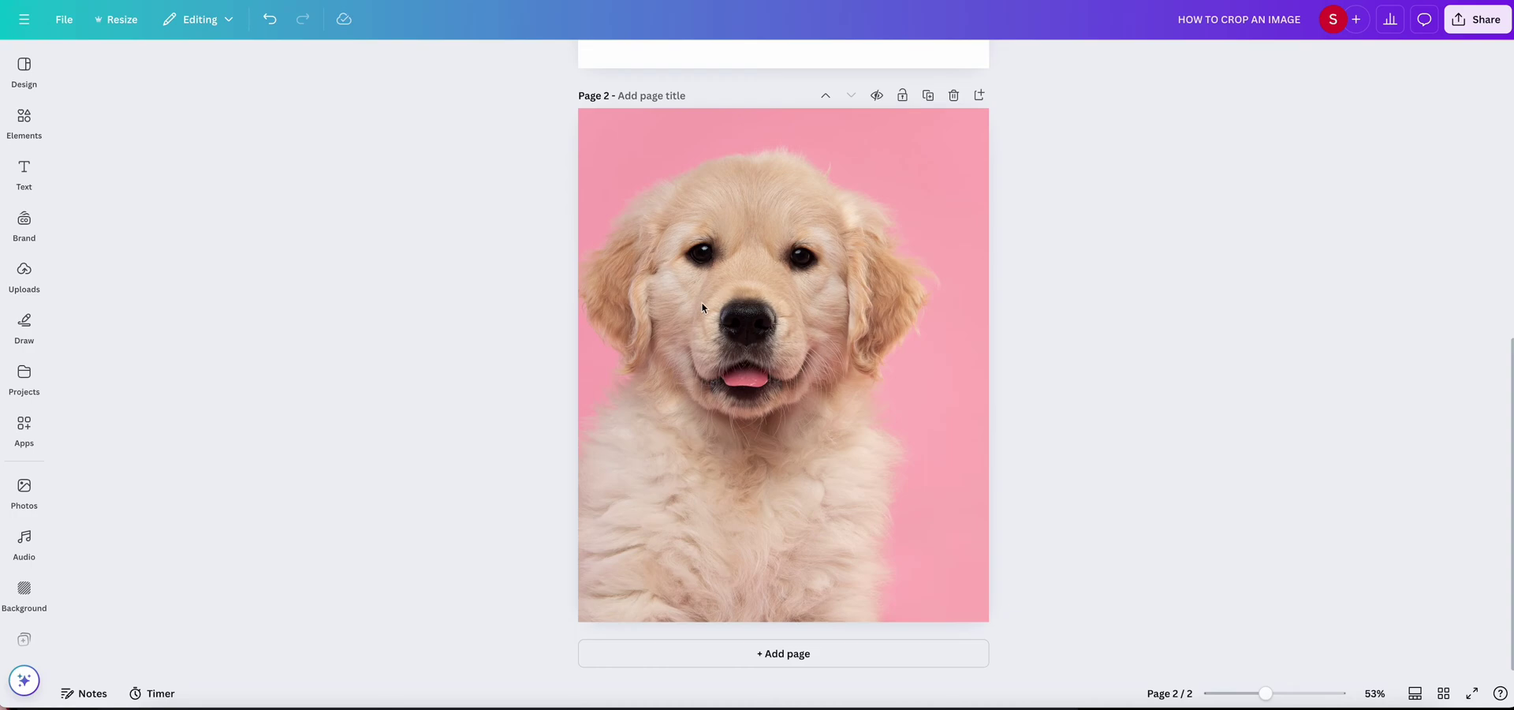
Recrop the background photo, shifting the puppy right within the page.
double_click(759, 243)
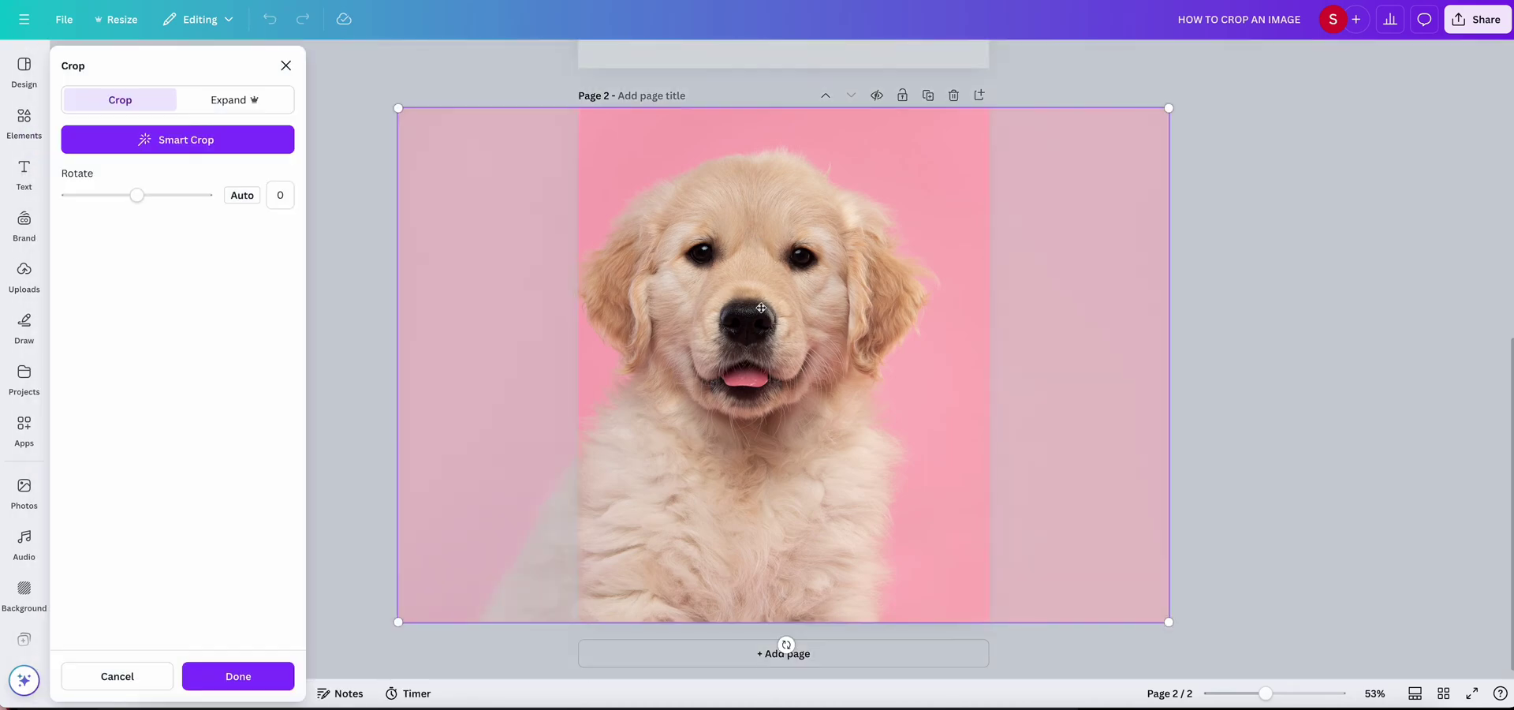
drag(774, 309, 819, 308)
click(238, 676)
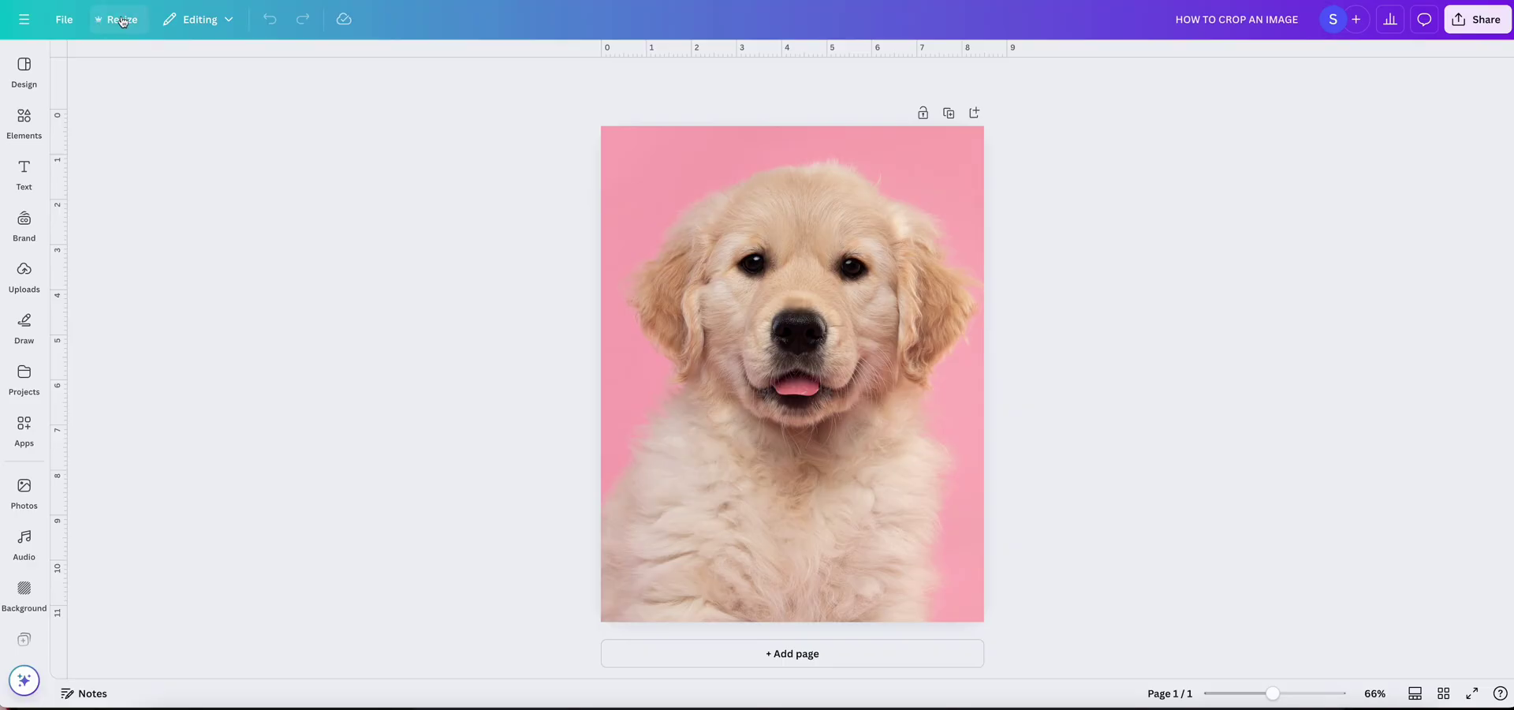
Enter a 5000 × 5000 custom size in Resize, with units switched to px.
click(124, 21)
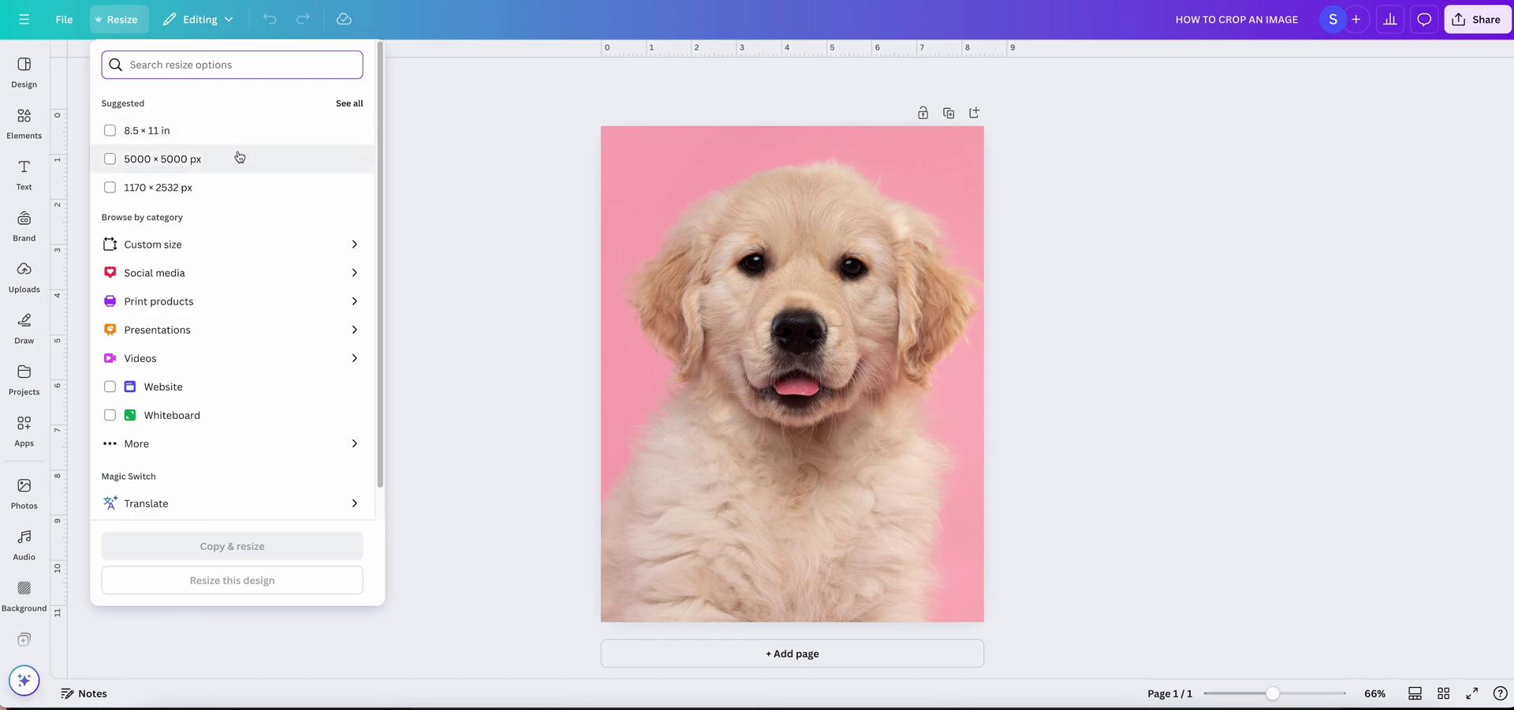
click(259, 274)
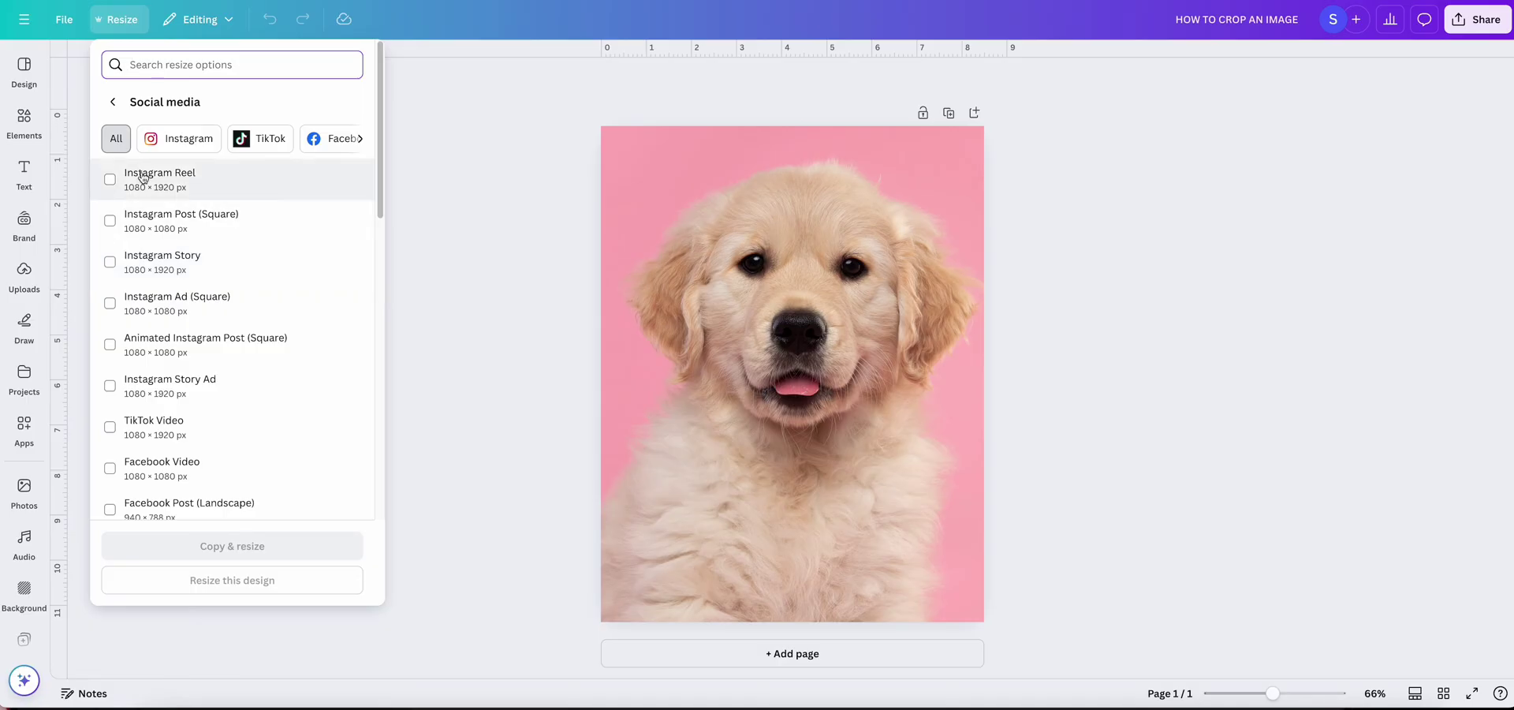
click(113, 103)
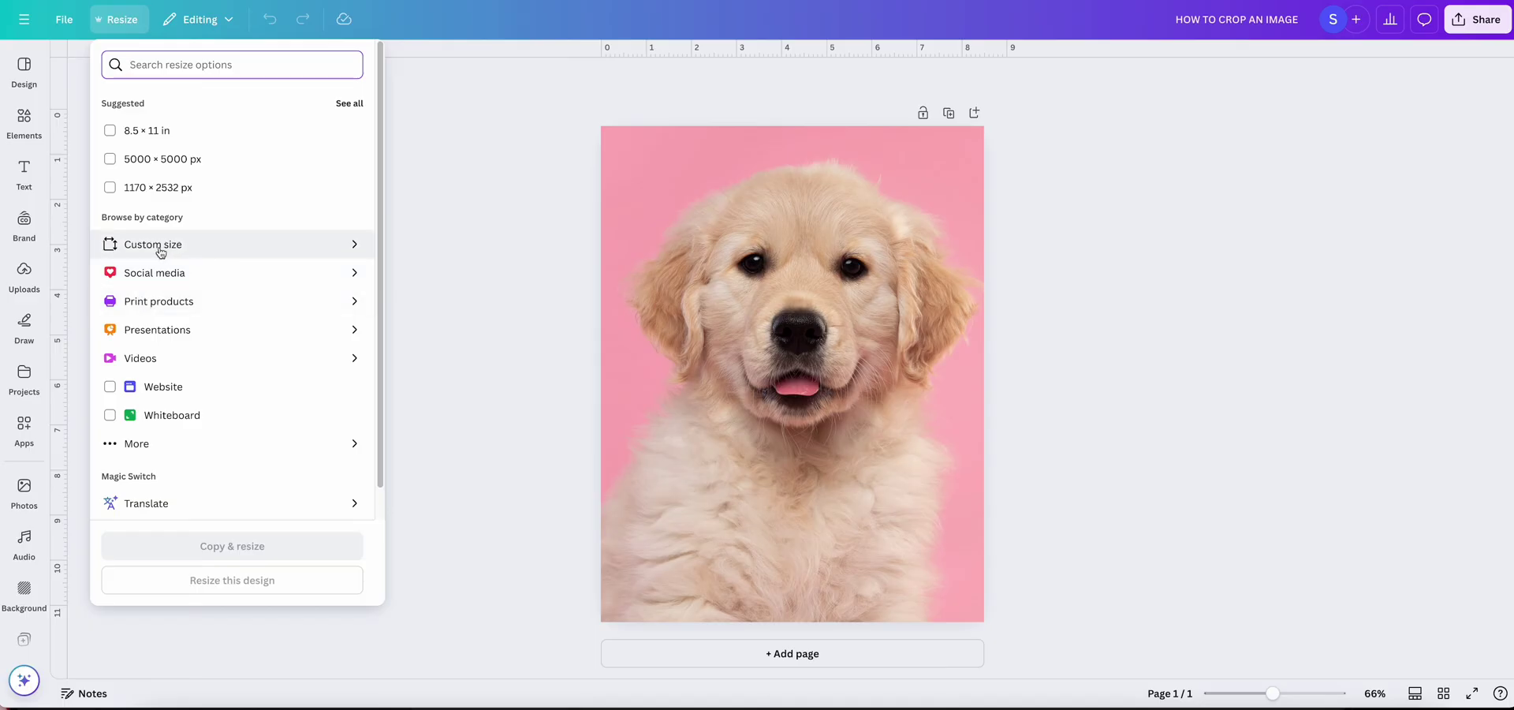
click(186, 246)
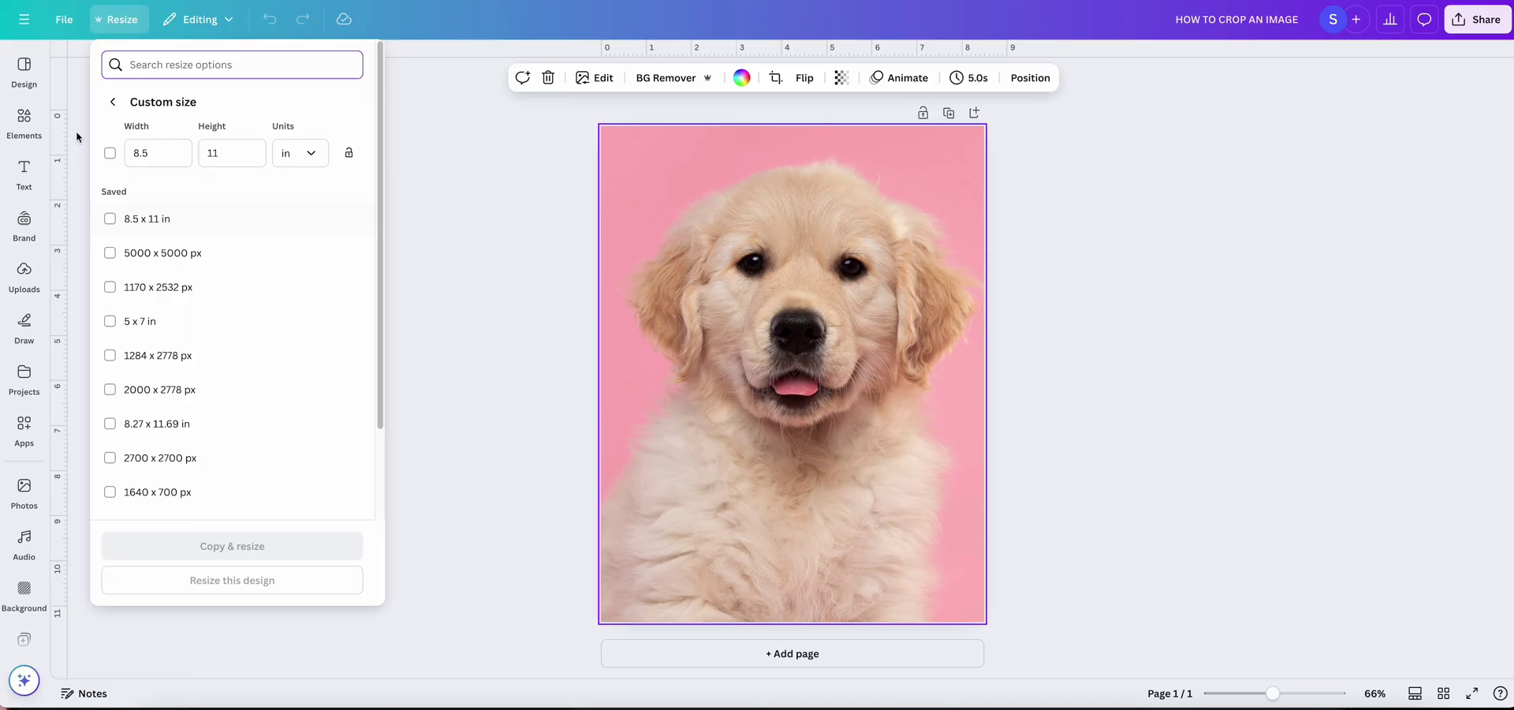
click(312, 151)
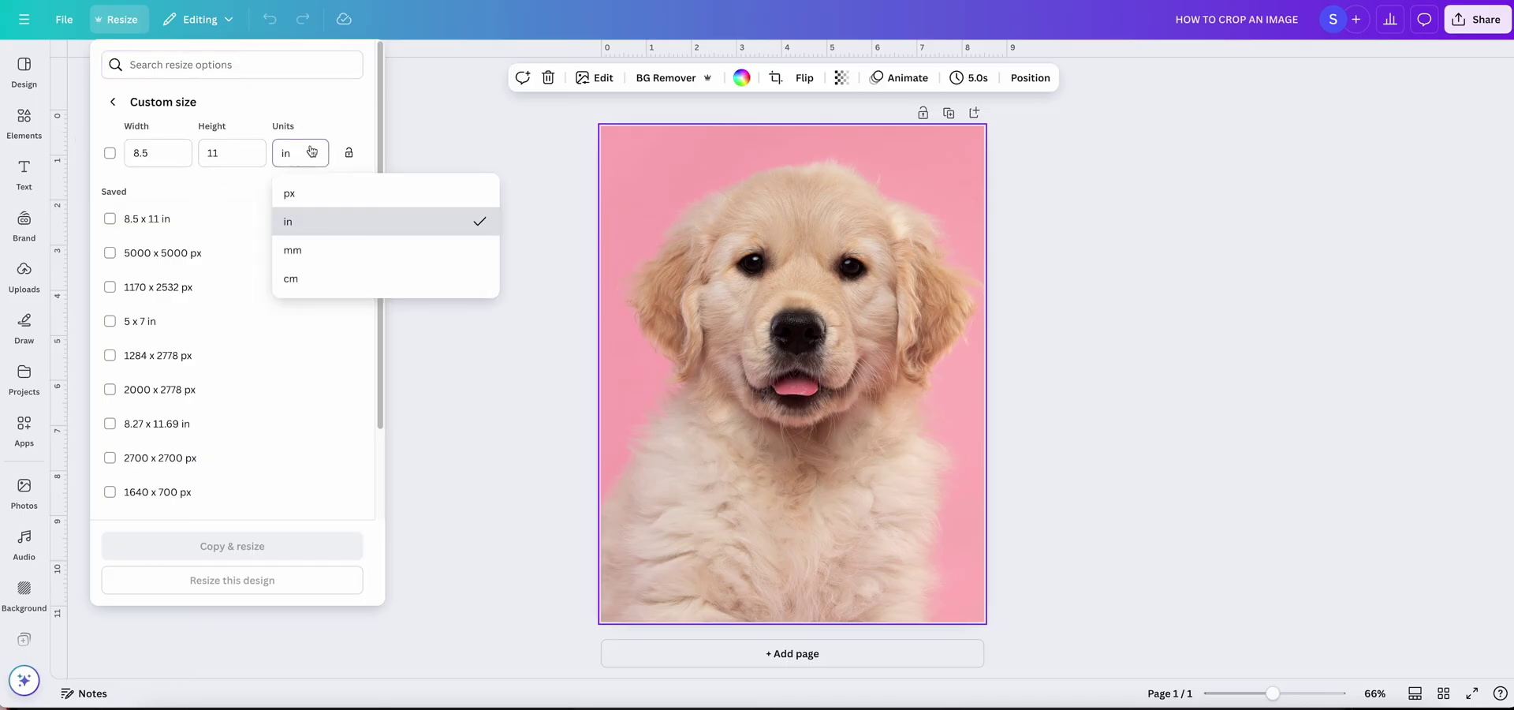
click(306, 193)
drag(157, 154, 122, 157)
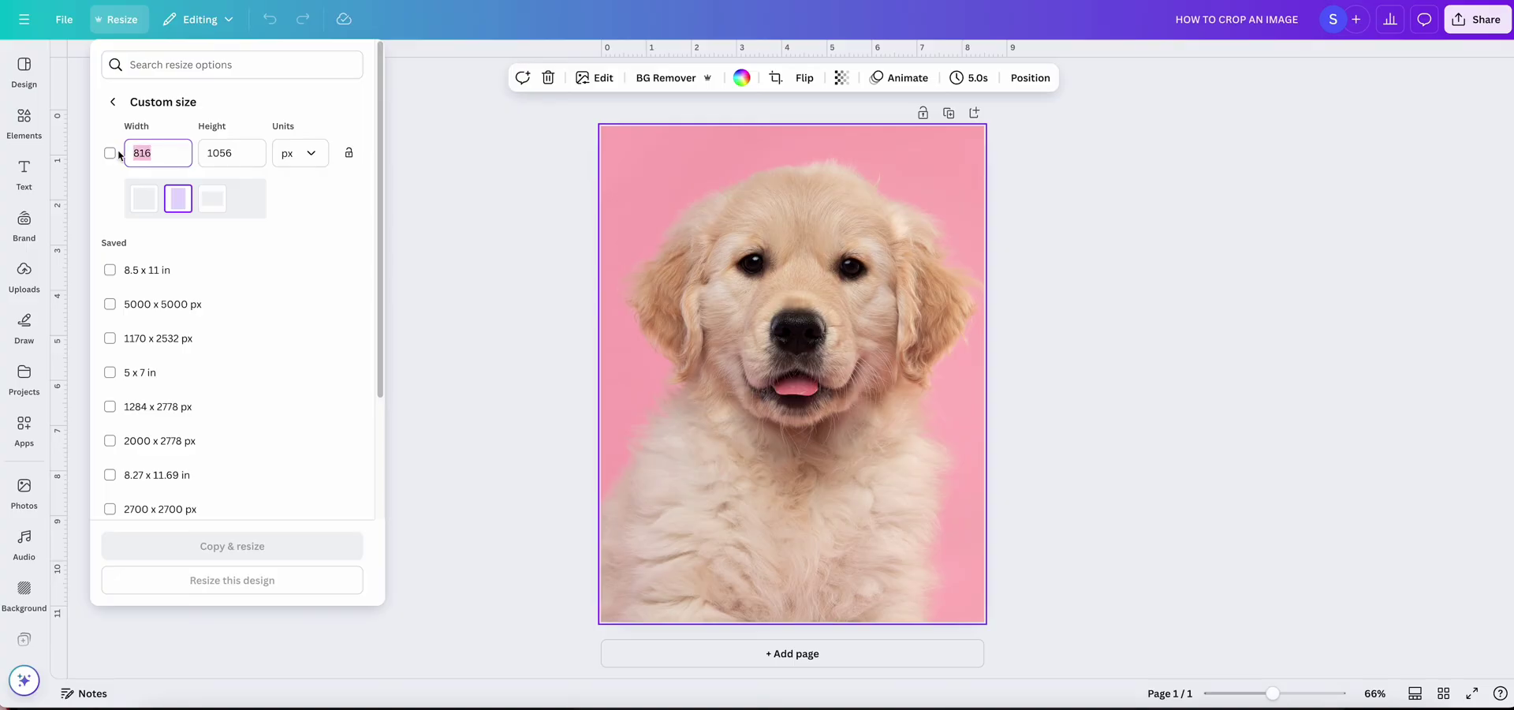
text(5000)
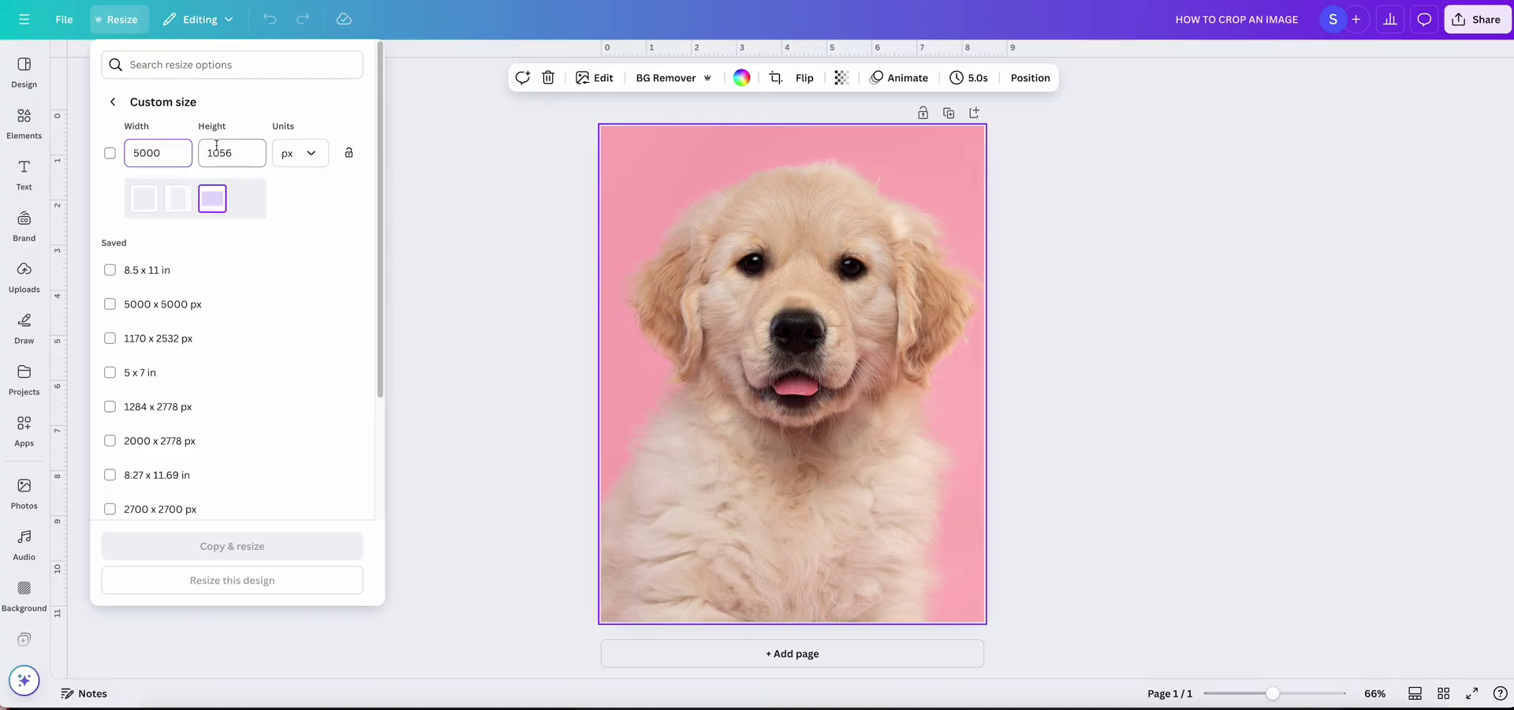
double_click(216, 146)
text(50)
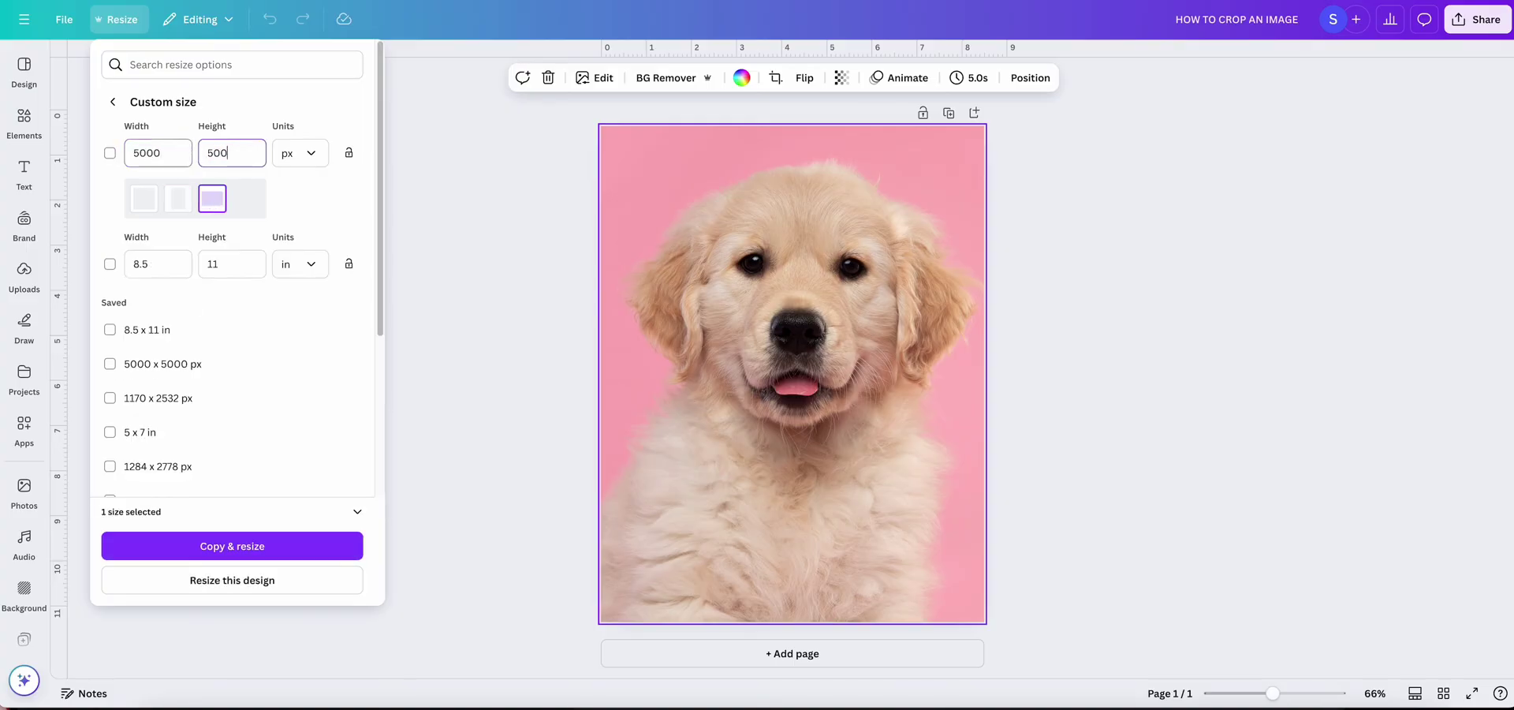
text(0)
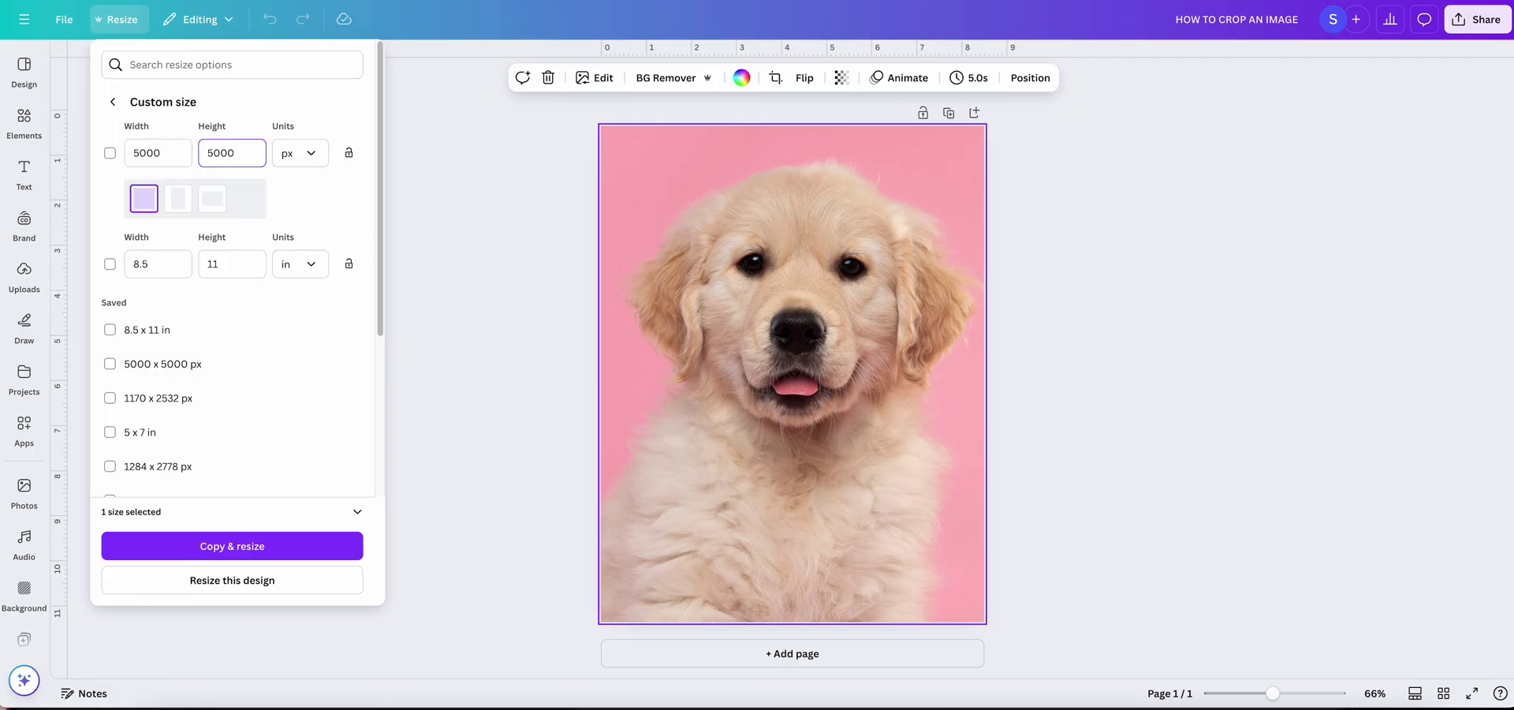
key(Return)
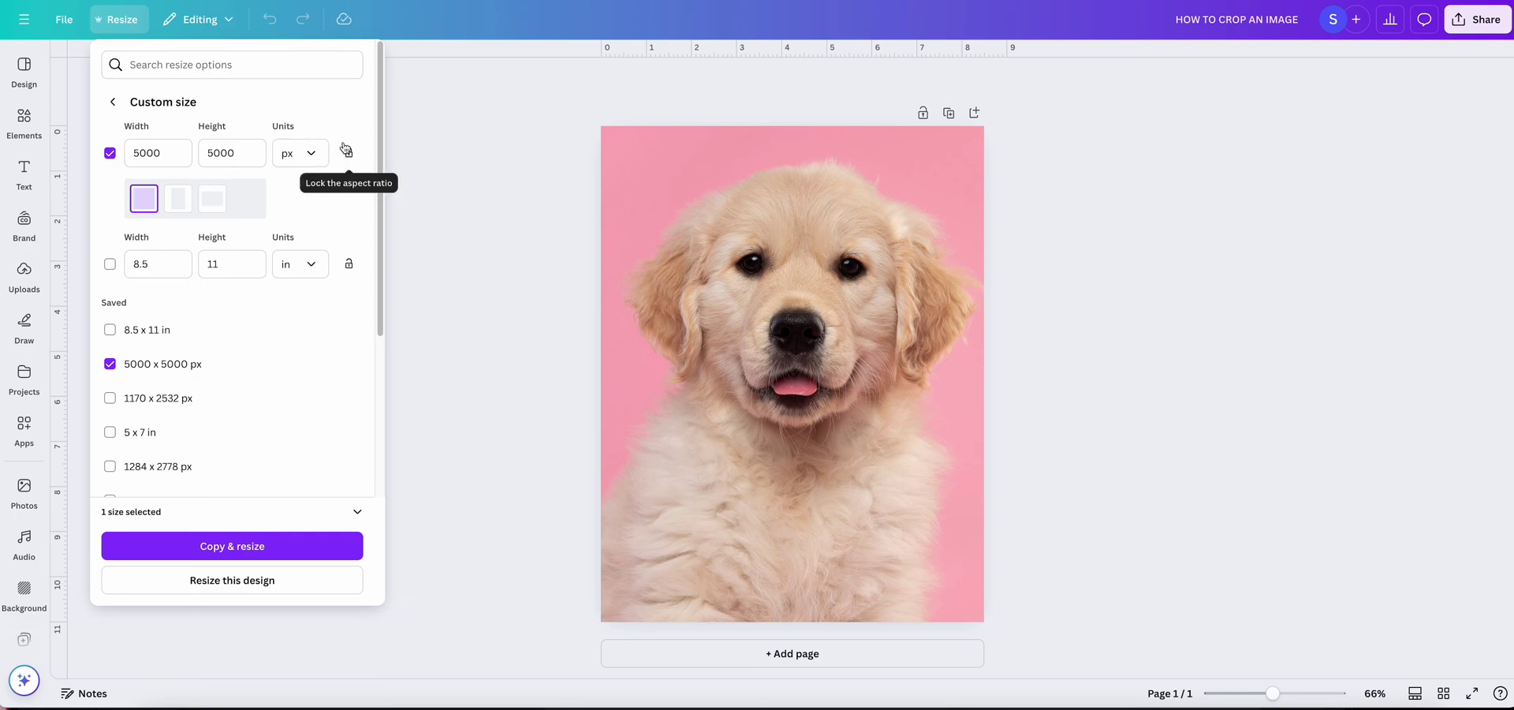
Apply and confirm the resize, turning the puppy design into the 5000 × 5000 px square.
click(243, 584)
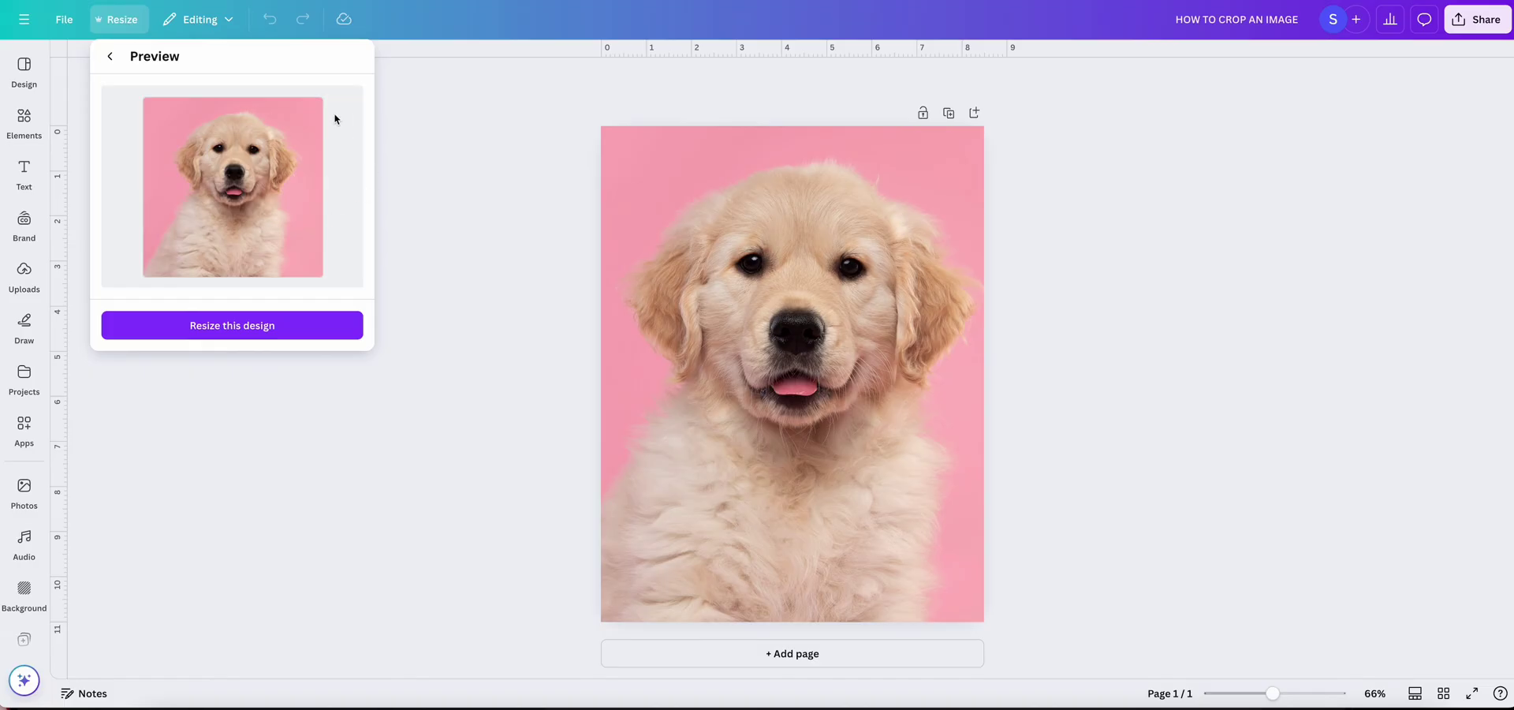
click(236, 326)
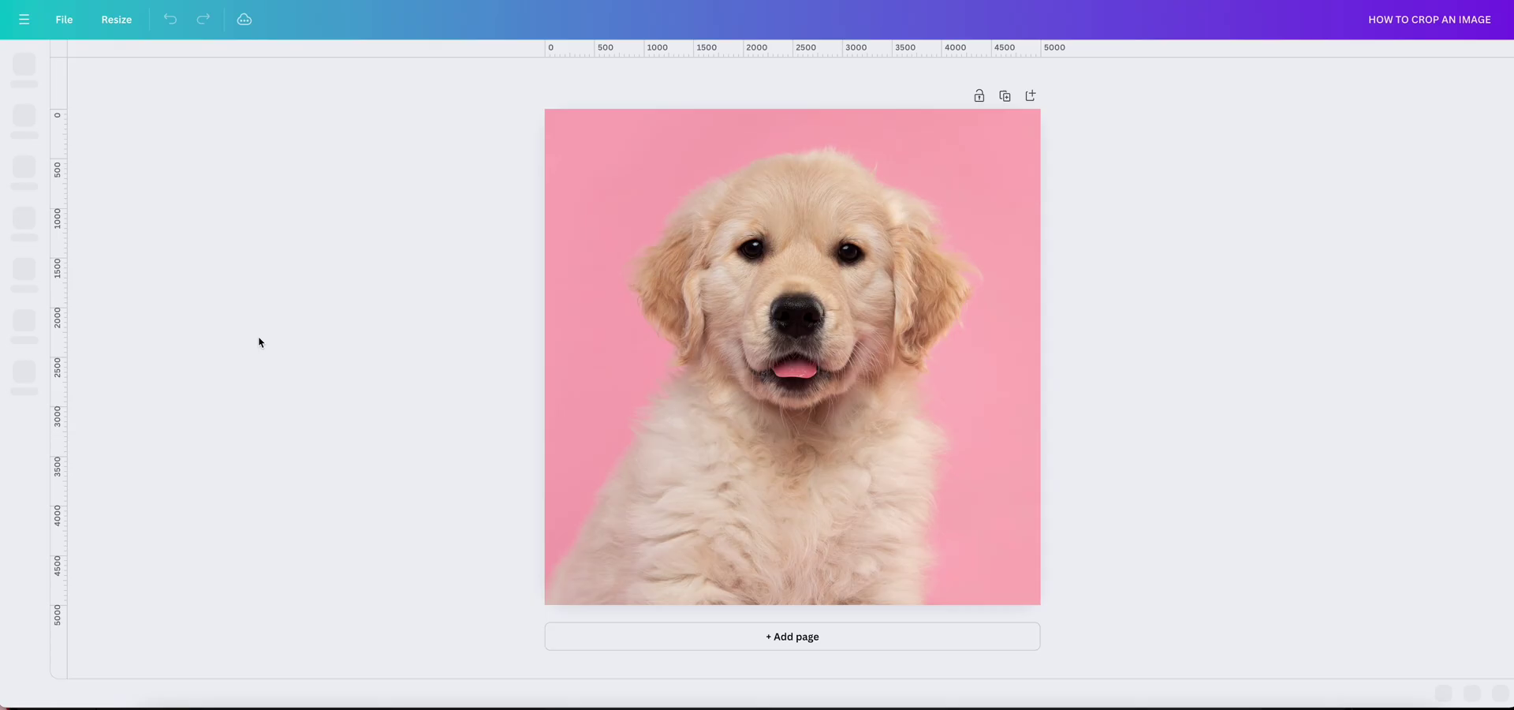